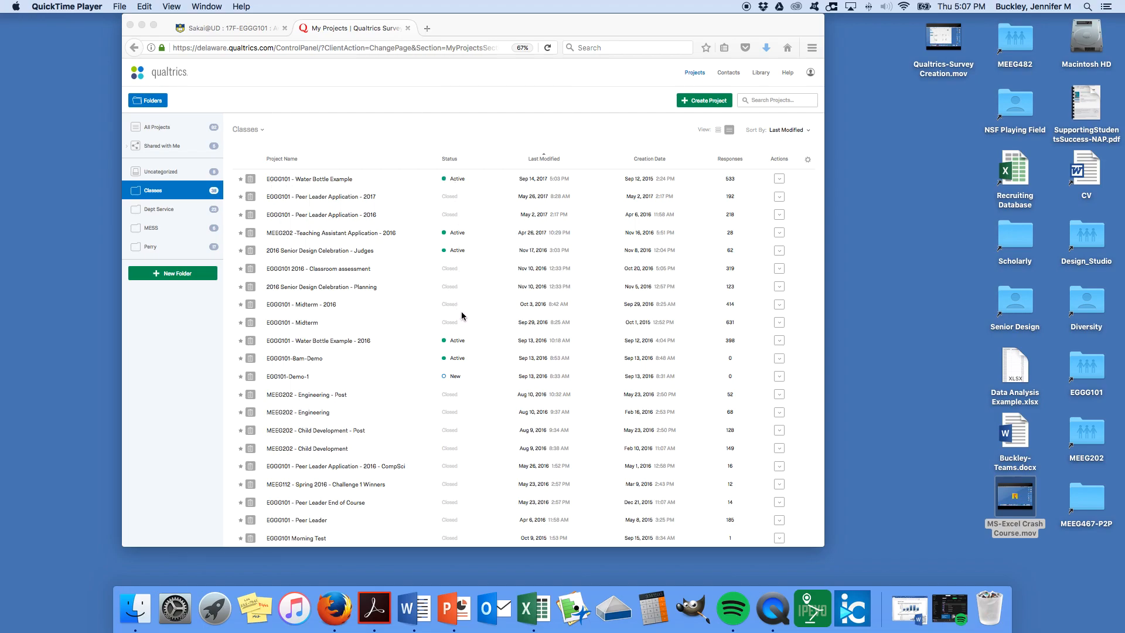
# Step: Close the EGGG101 - Water Bottle Example survey, recording all active survey sessions as partial data
pyautogui.click(780, 180)
pyautogui.click(780, 180)
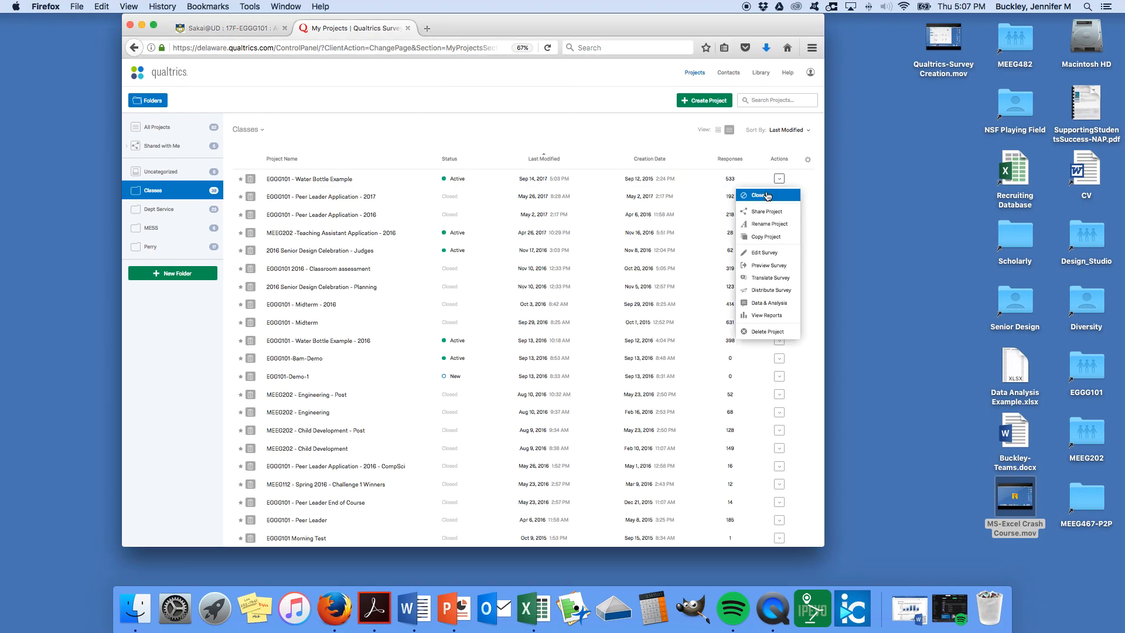
pyautogui.click(769, 195)
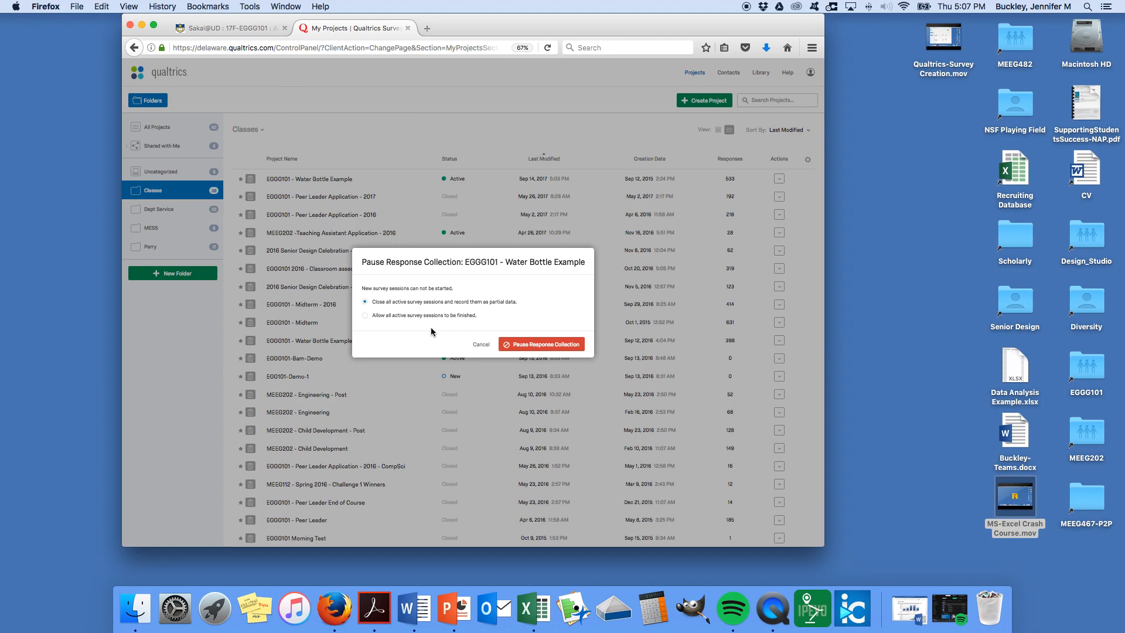
pyautogui.click(499, 344)
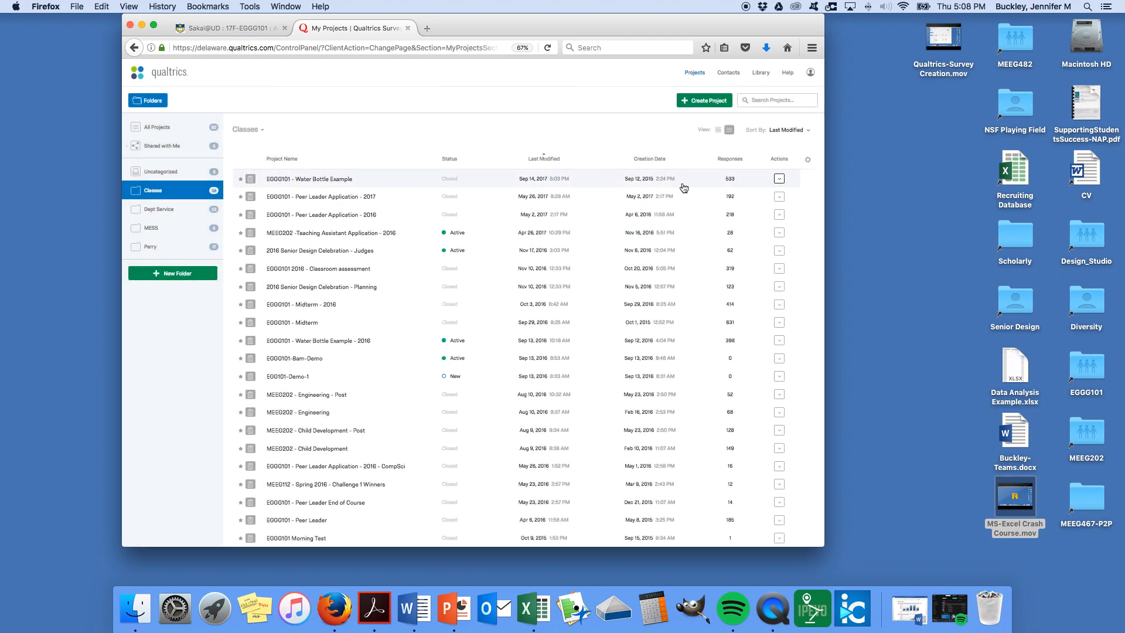
# Step: Open the EGGG101 - Water Bottle Example project's response data and look through the recorded responses
pyautogui.click(256, 186)
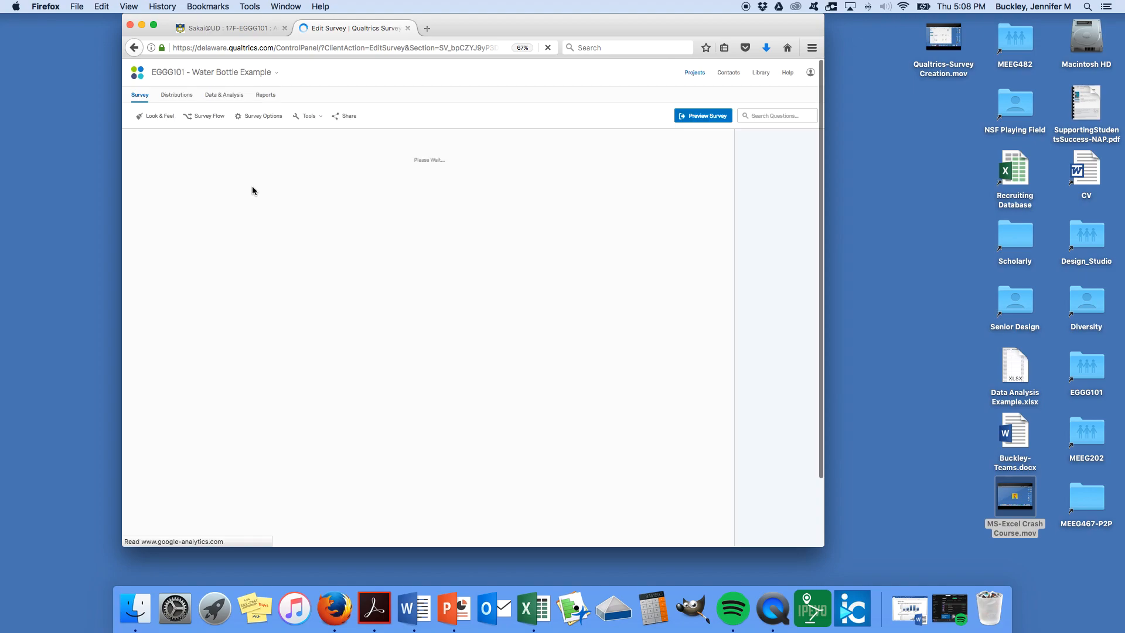
pyautogui.click(223, 96)
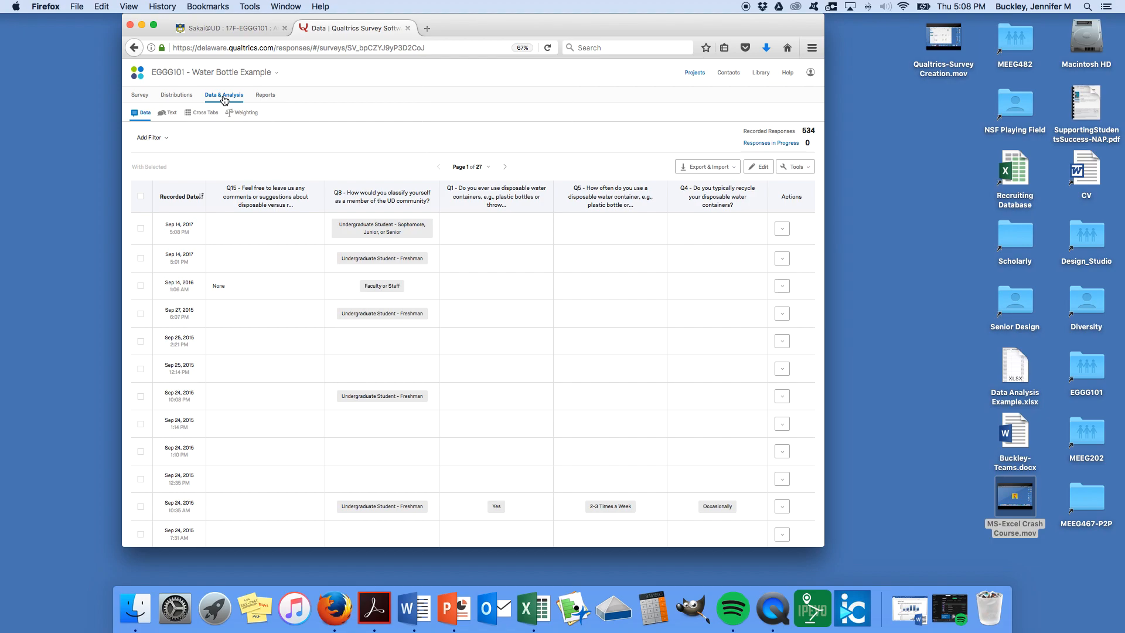
pyautogui.scroll(-5, 510, 410)
pyautogui.scroll(5, 512, 412)
pyautogui.scroll(-2, 560, 410)
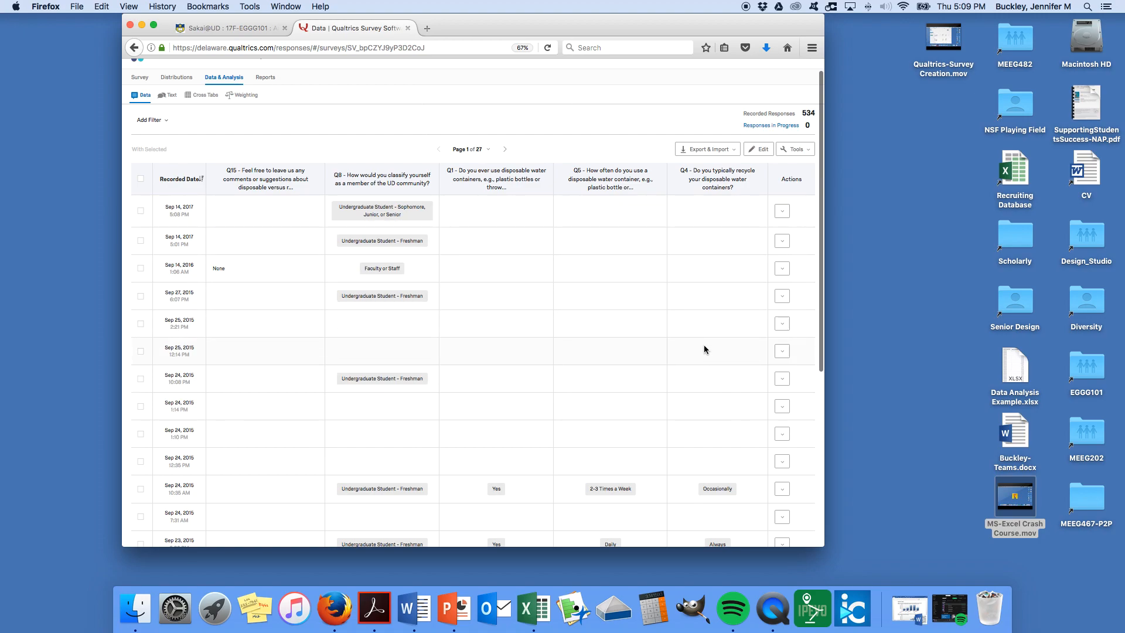
pyautogui.scroll(2, 436, 327)
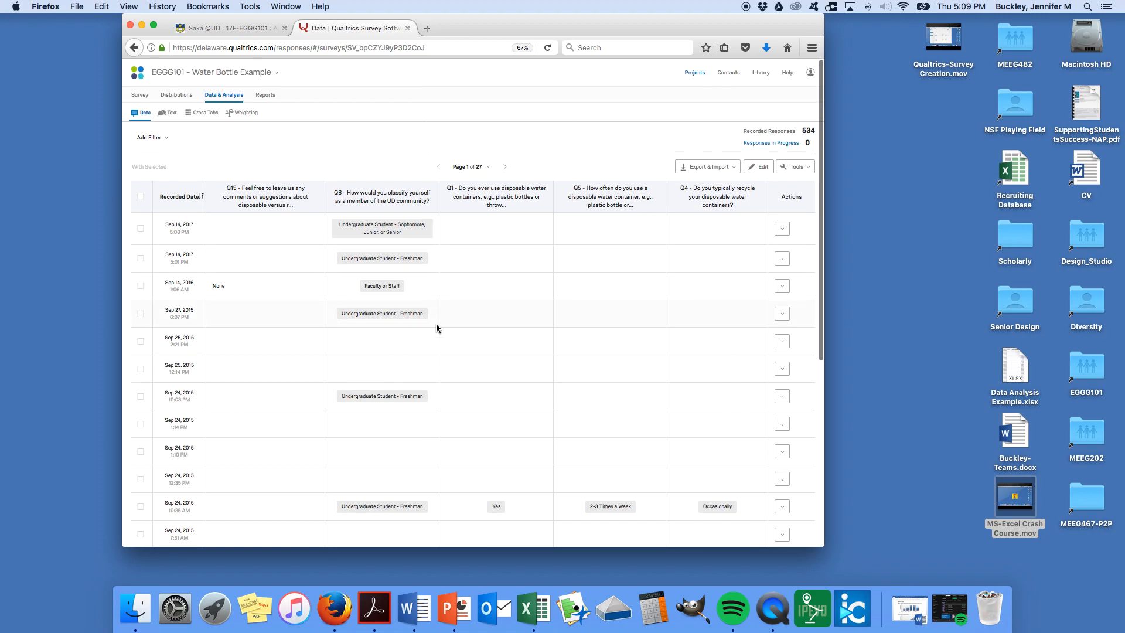
pyautogui.scroll(-1, 508, 350)
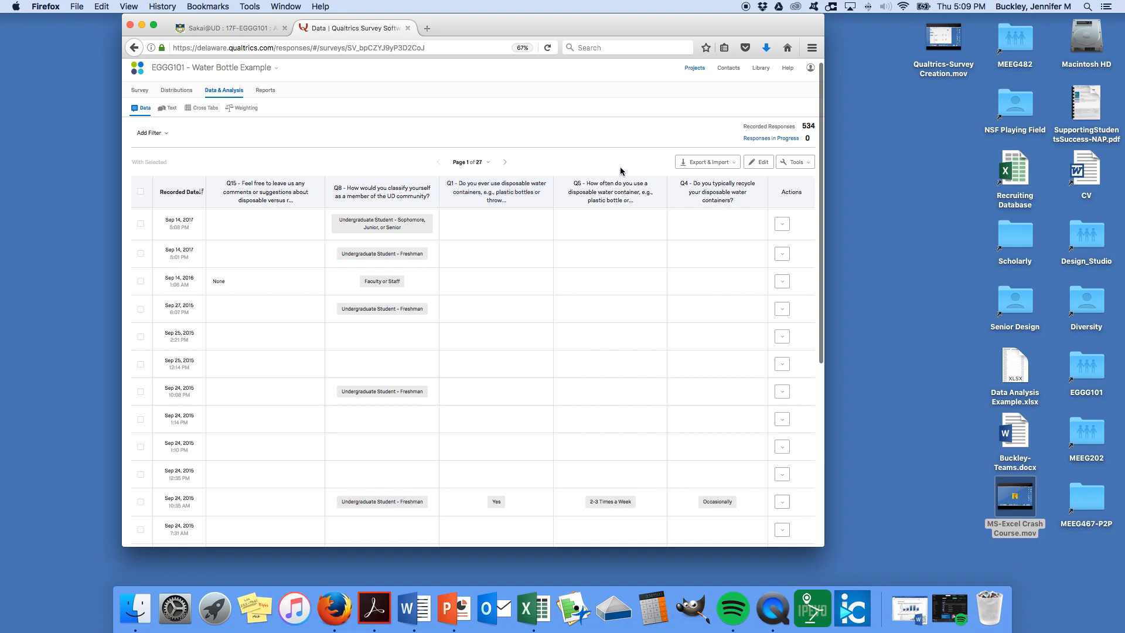
pyautogui.scroll(1, 184, 332)
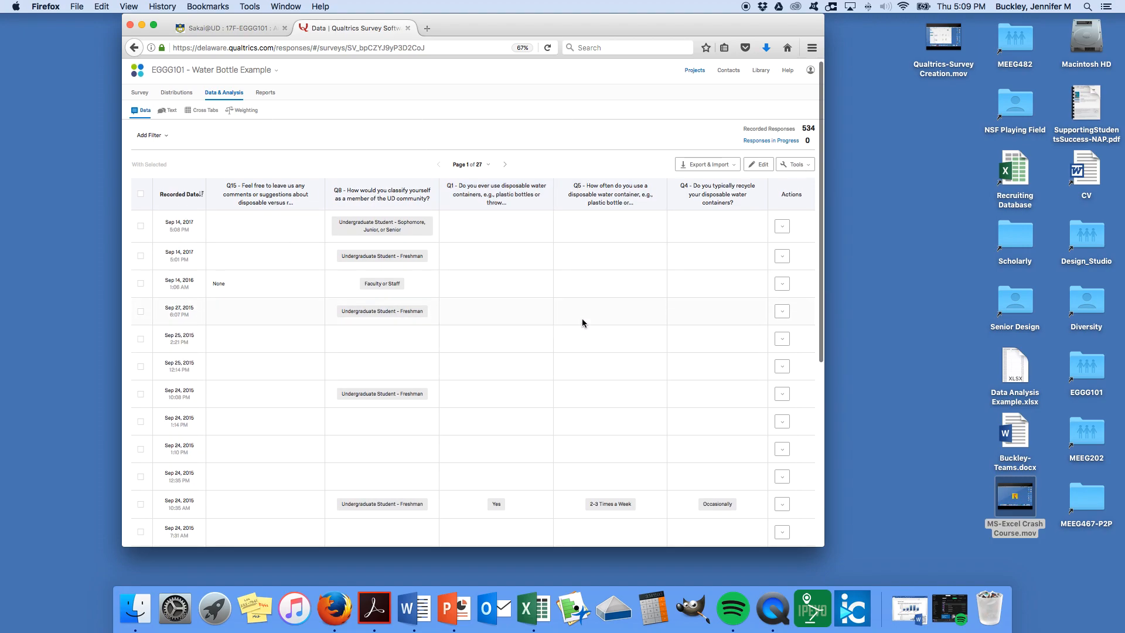
# Step: Export the survey responses as a CSV data table with all fields, using choice text
pyautogui.click(723, 168)
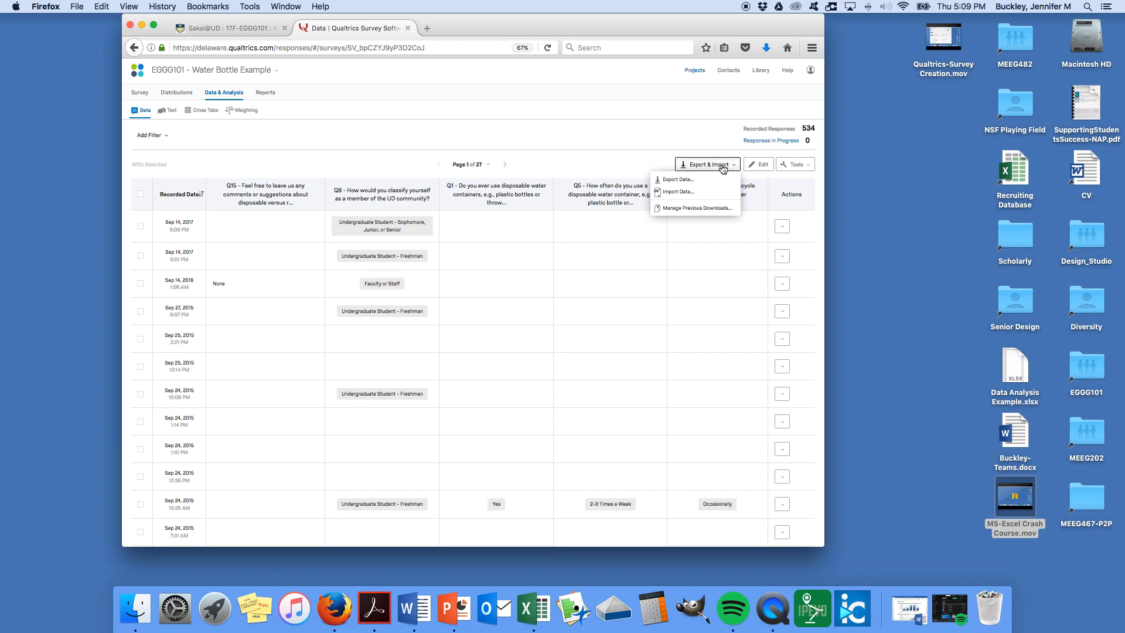
pyautogui.click(673, 181)
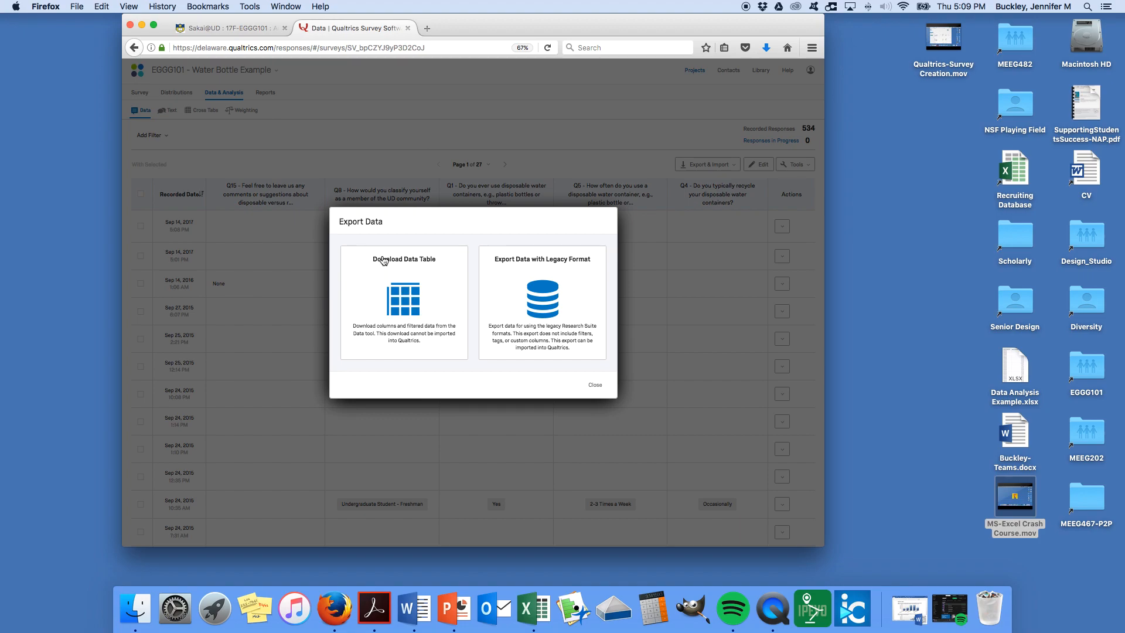
pyautogui.click(415, 311)
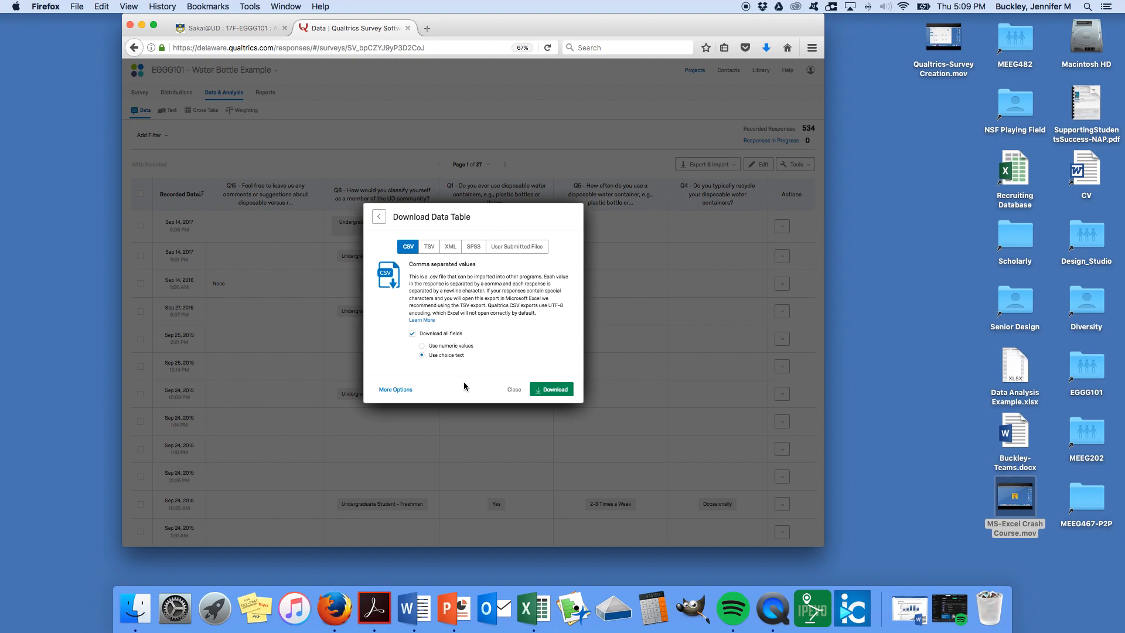
pyautogui.click(564, 391)
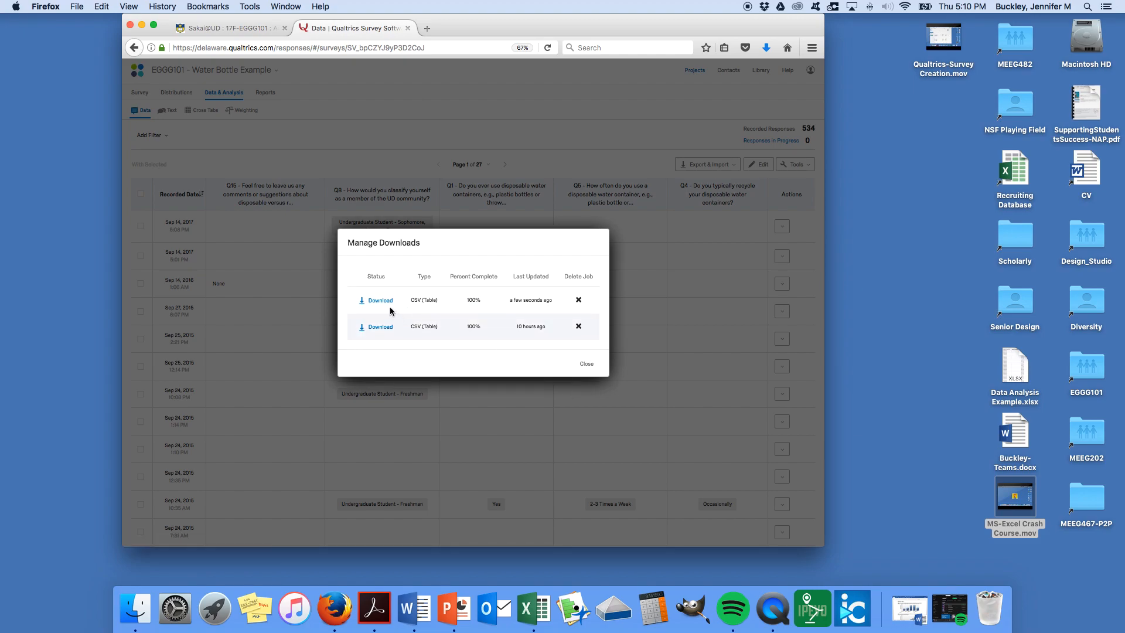
# Step: Download the newest CSV (Table) export and open it with Microsoft Excel
pyautogui.click(378, 301)
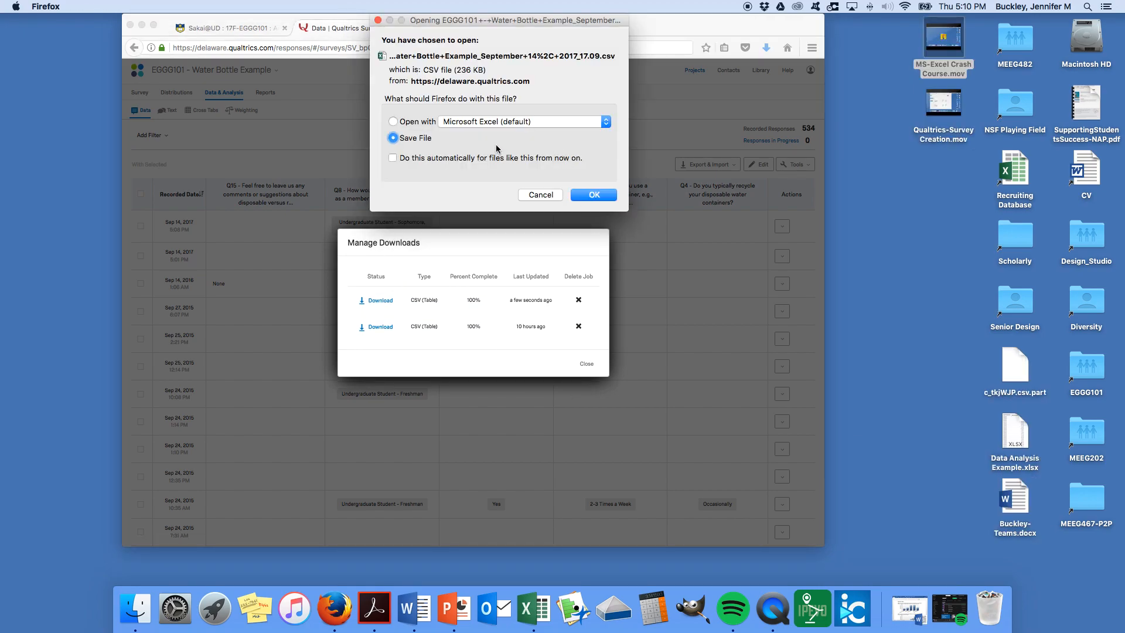
pyautogui.click(393, 122)
pyautogui.click(601, 197)
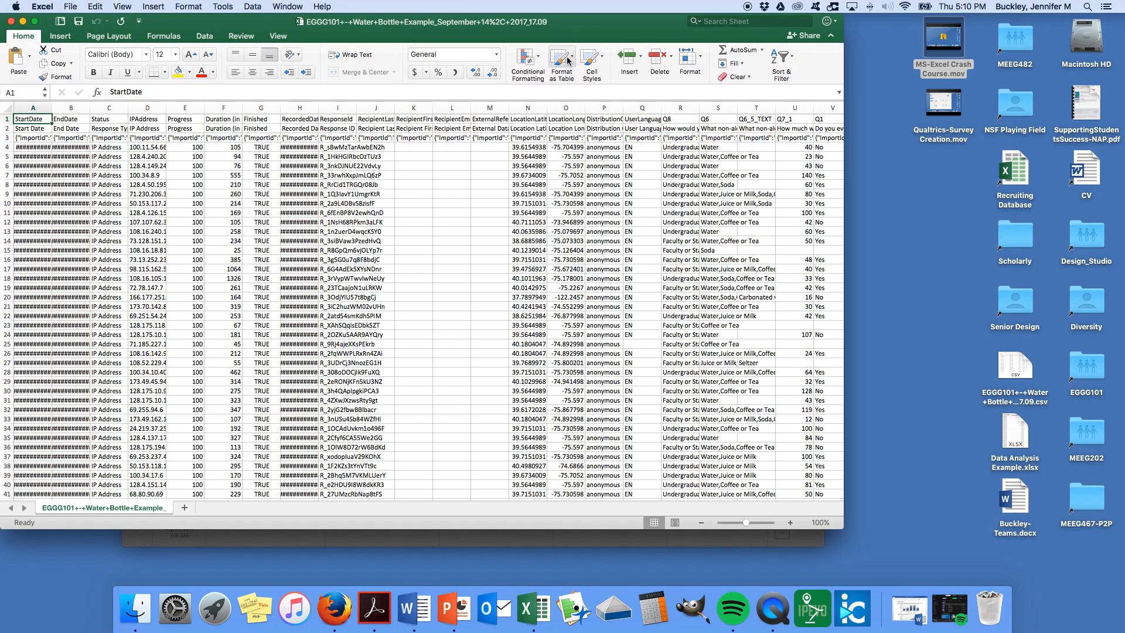
# Step: Examine the exported spreadsheet's rows and columns, from the respondent metadata to the answers for each question
pyautogui.scroll(-20, 558, 247)
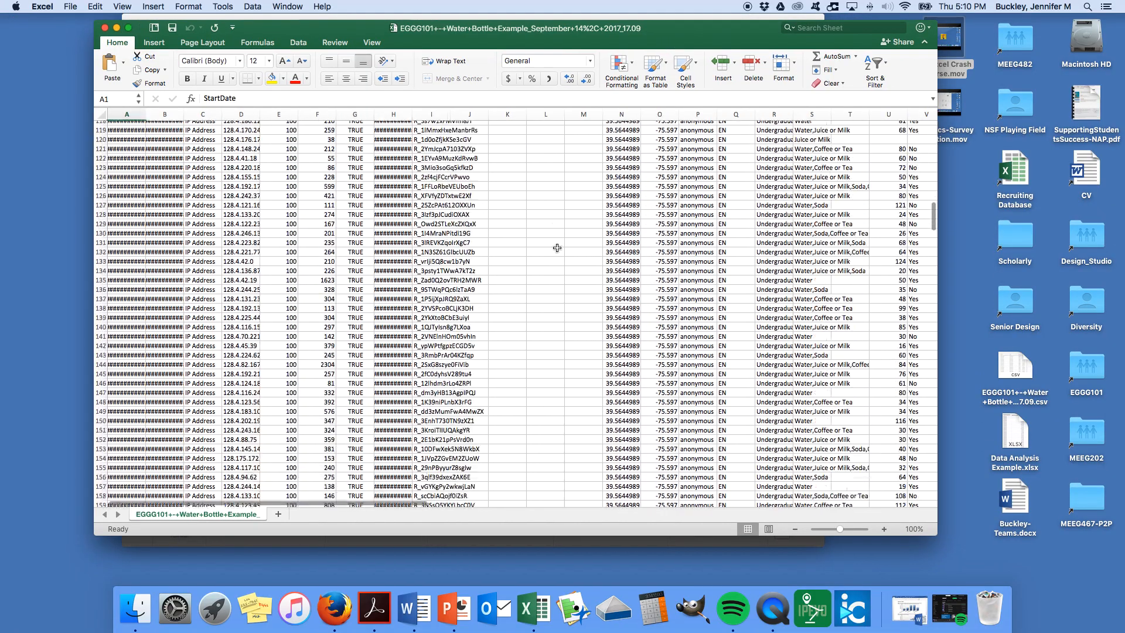
pyautogui.hscroll(3, 557, 249)
pyautogui.hscroll(5, 557, 248)
pyautogui.scroll(-20, 558, 248)
pyautogui.hscroll(-8, 558, 249)
pyautogui.scroll(10, 558, 249)
pyautogui.hscroll(7, 557, 248)
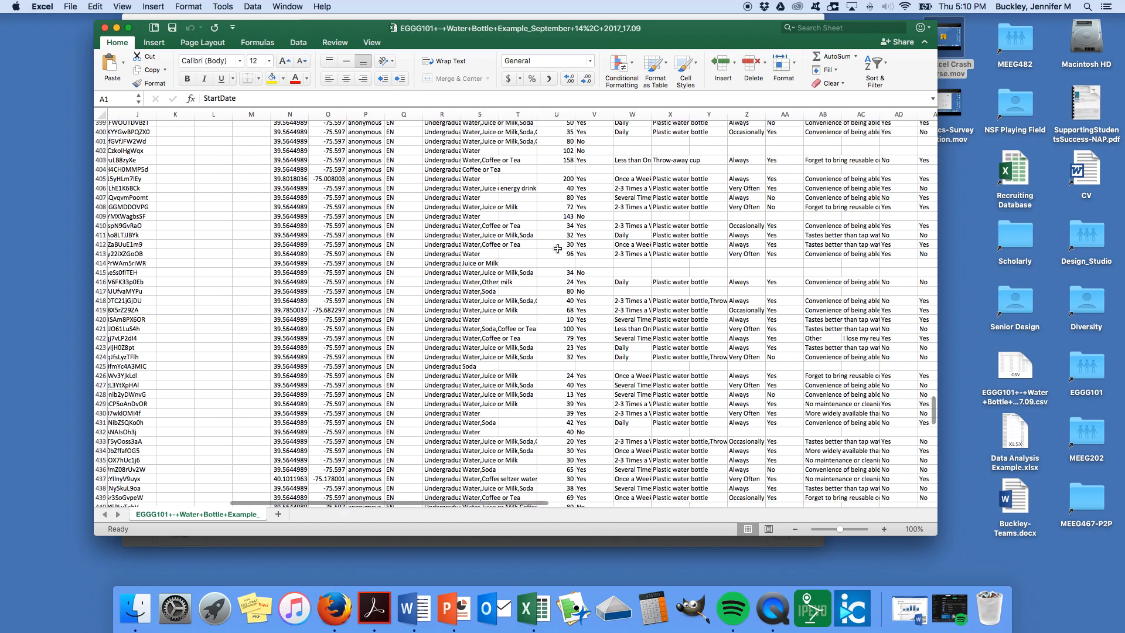
pyautogui.scroll(20, 558, 248)
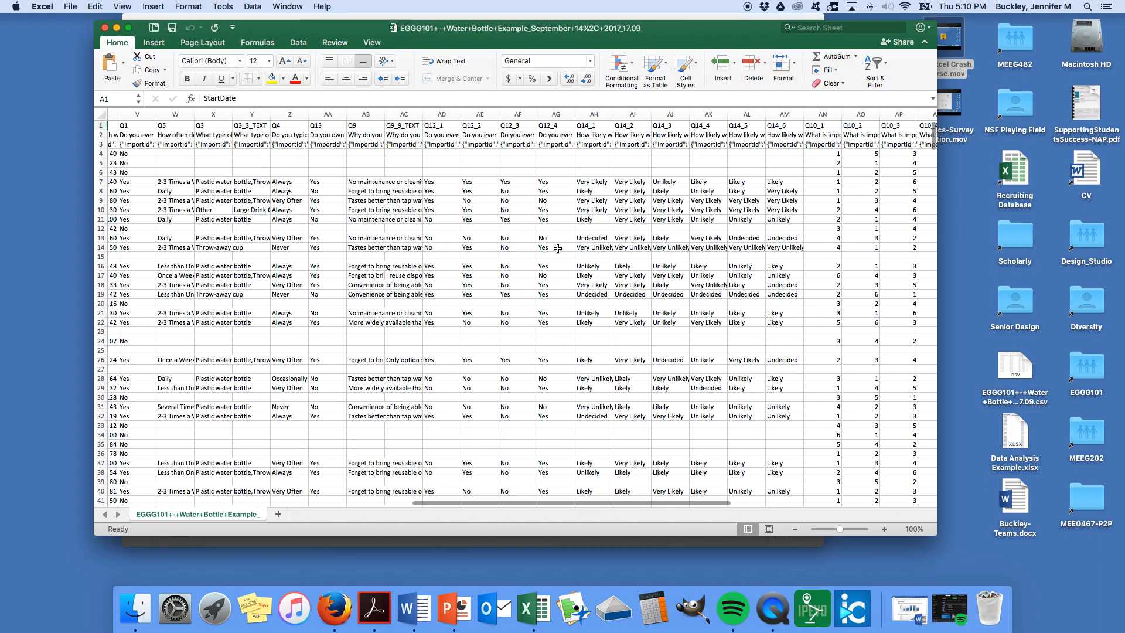
pyautogui.hscroll(-7, 557, 248)
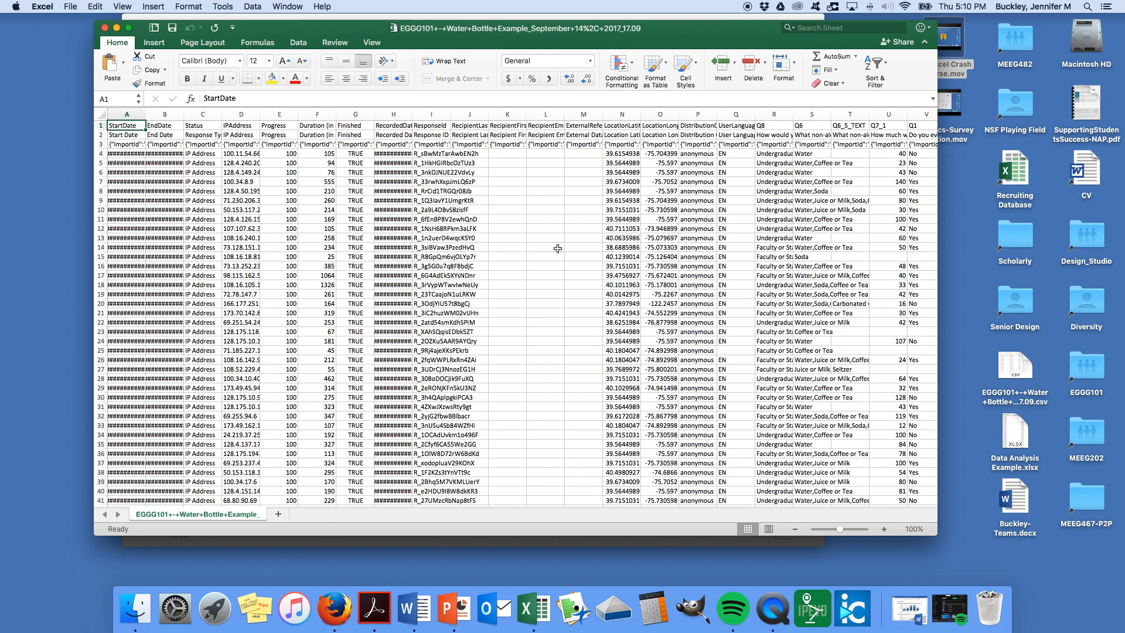
pyautogui.hscroll(15, 668, 236)
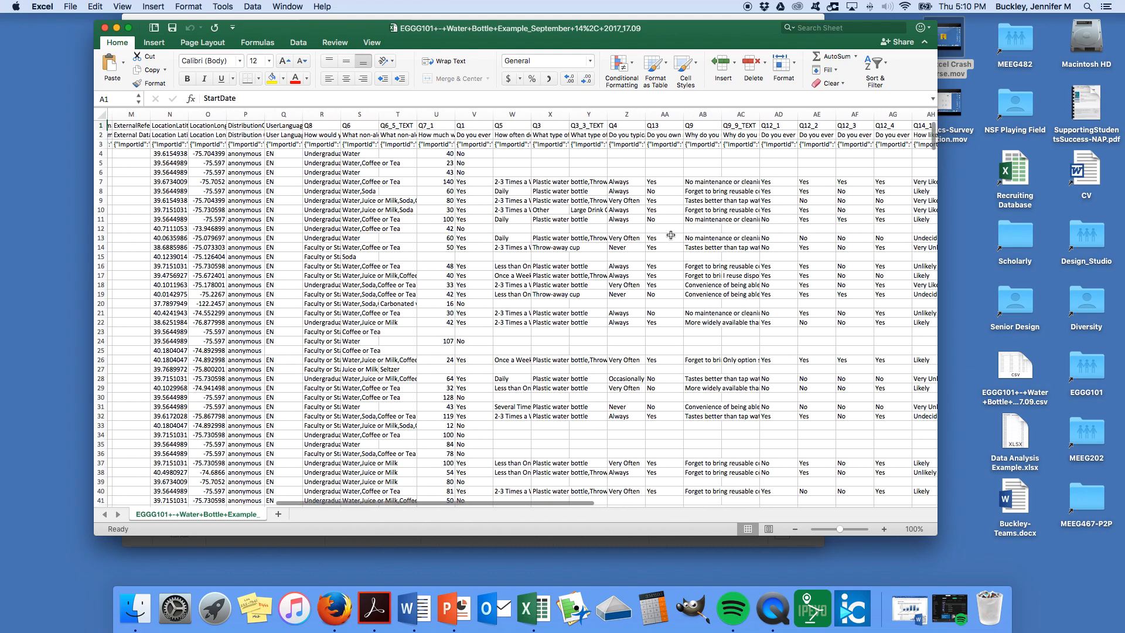
pyautogui.hscroll(10, 671, 236)
pyautogui.hscroll(-20, 671, 235)
pyautogui.hscroll(10, 671, 236)
pyautogui.hscroll(-10, 671, 235)
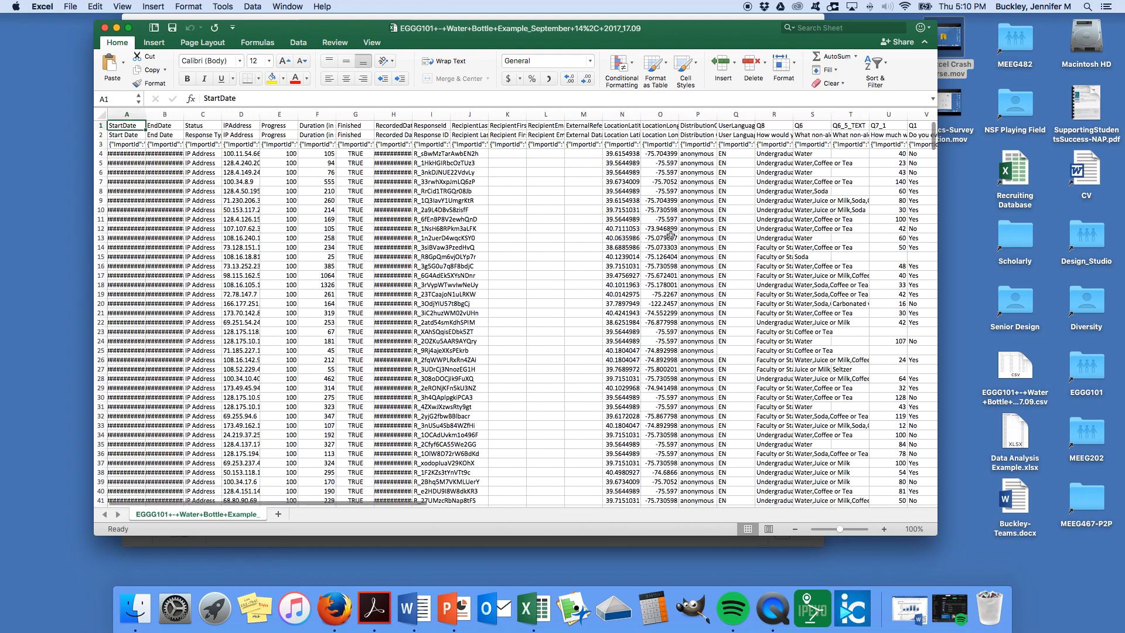
# Step: Select the metadata columns A through Q, from StartDate to UserLanguage
pyautogui.moveTo(129, 114); pyautogui.dragTo(773, 114)
pyautogui.click(230, 186)
pyautogui.moveTo(127, 114); pyautogui.dragTo(723, 163)
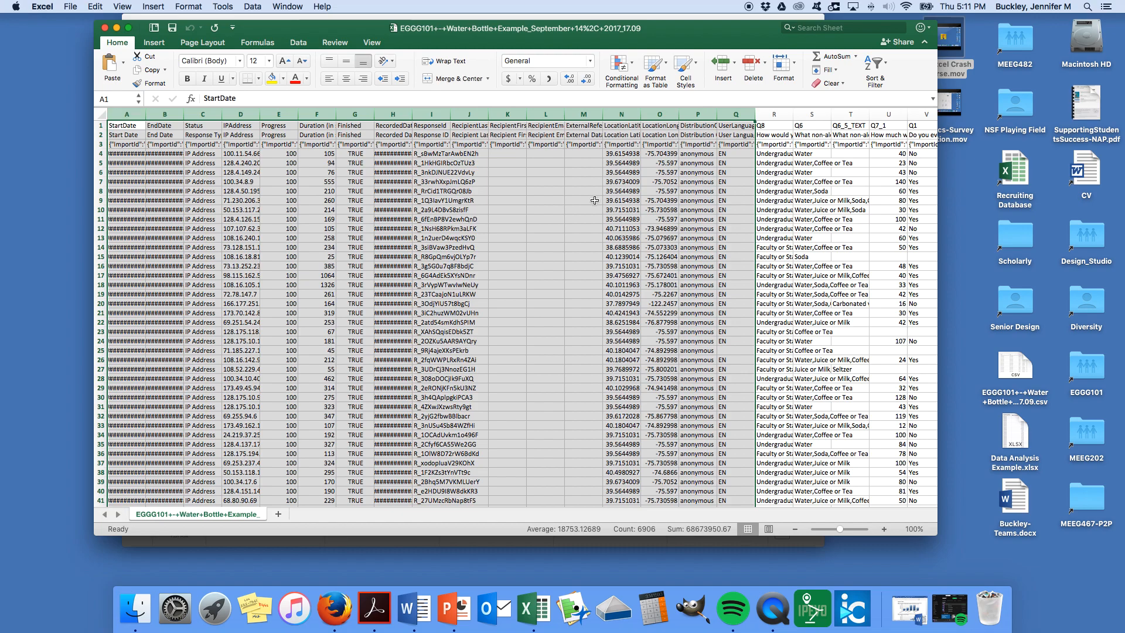
pyautogui.scroll(-2, 410, 234)
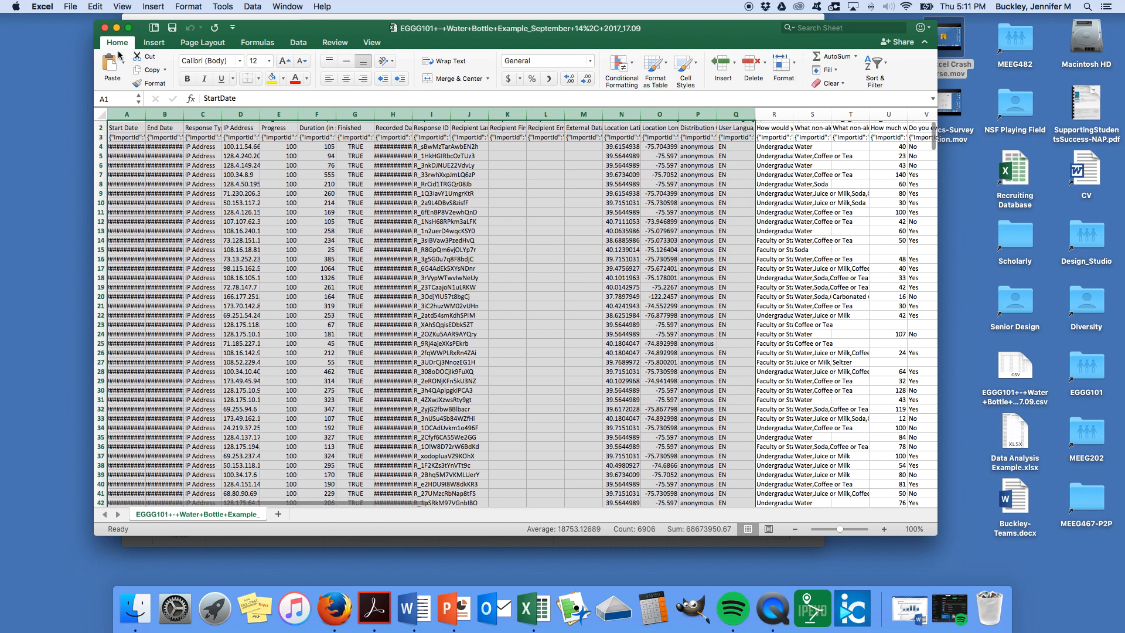
# Step: Close the exported workbook and dismiss the Manage Downloads dialog in Qualtrics
pyautogui.click(105, 31)
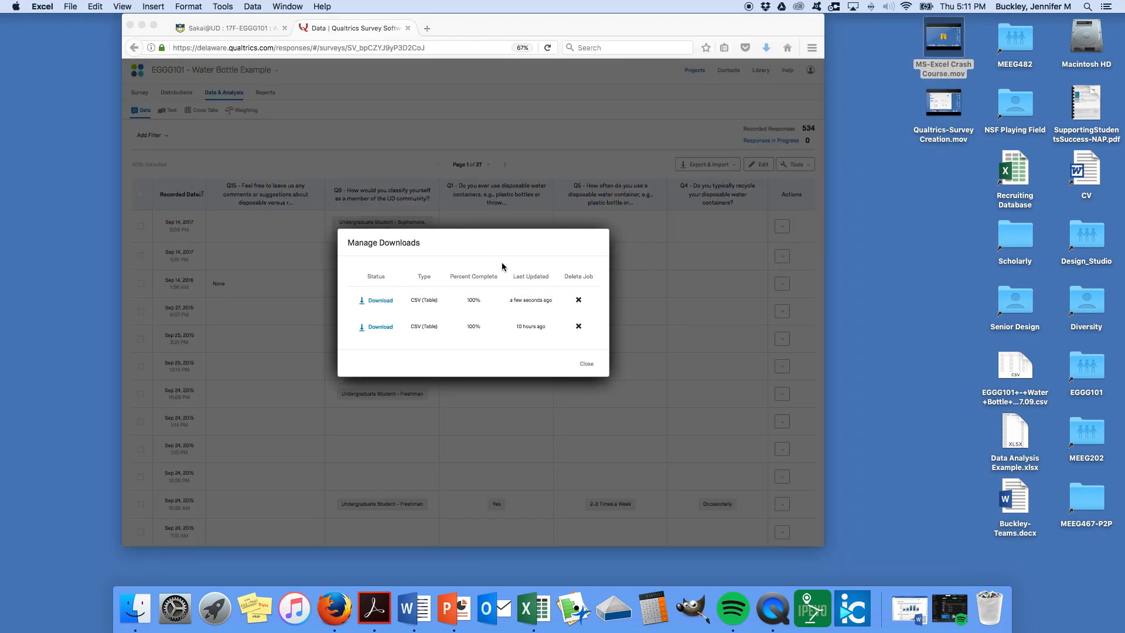
pyautogui.click(534, 255)
pyautogui.click(586, 364)
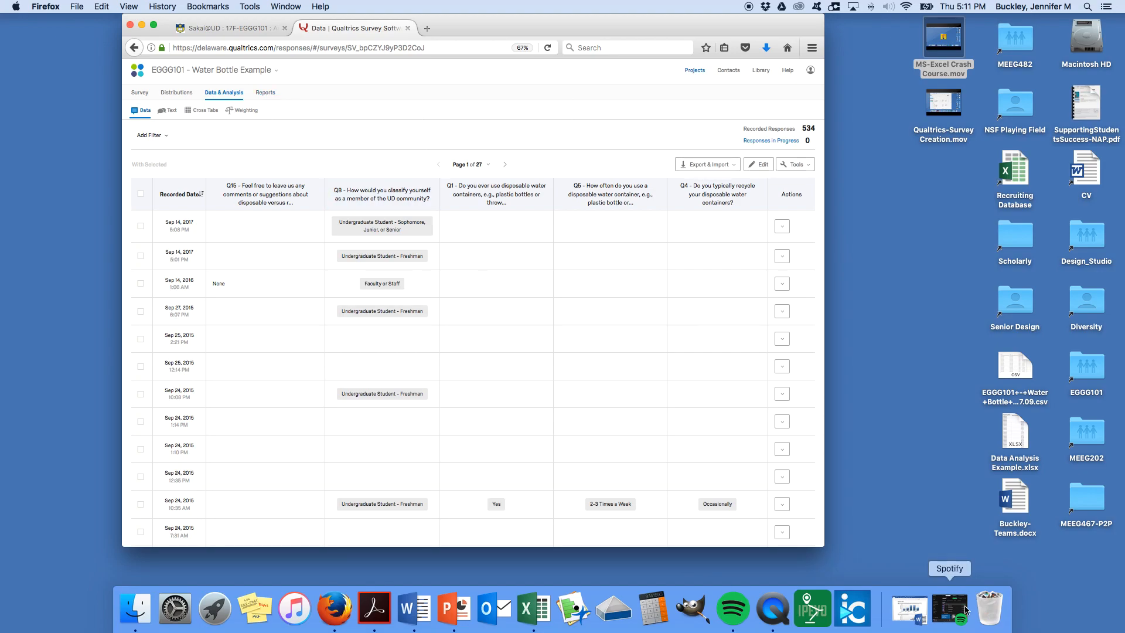
# Step: Switch to the A3 - Example Report document in Word, review its text and figures, and minimize it again
pyautogui.click(919, 621)
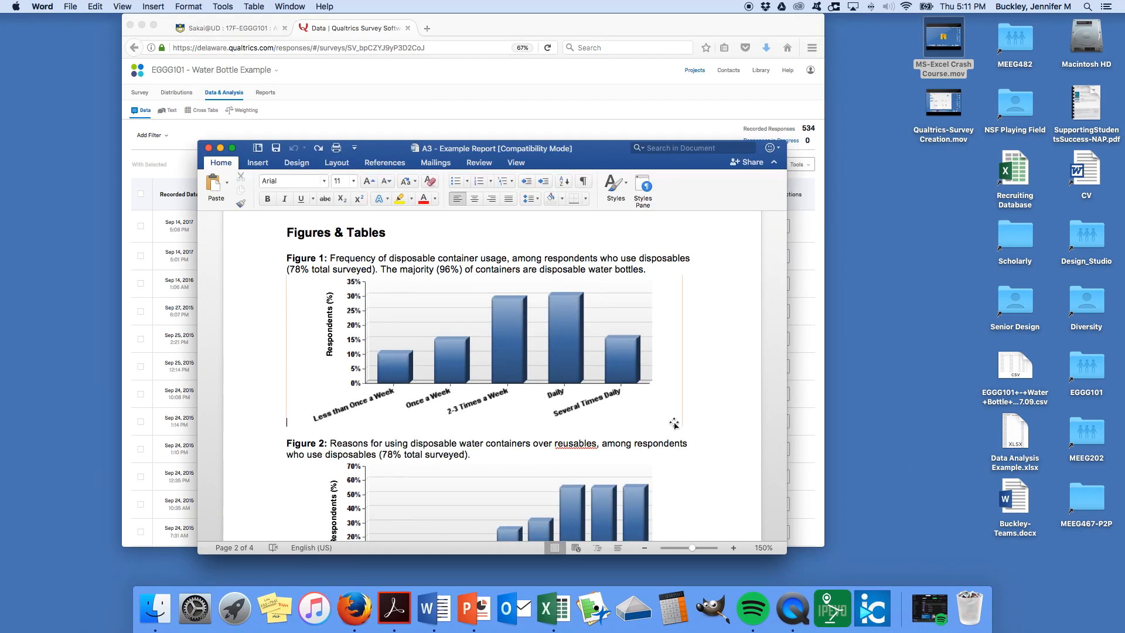
pyautogui.scroll(2, 696, 414)
pyautogui.scroll(15, 697, 413)
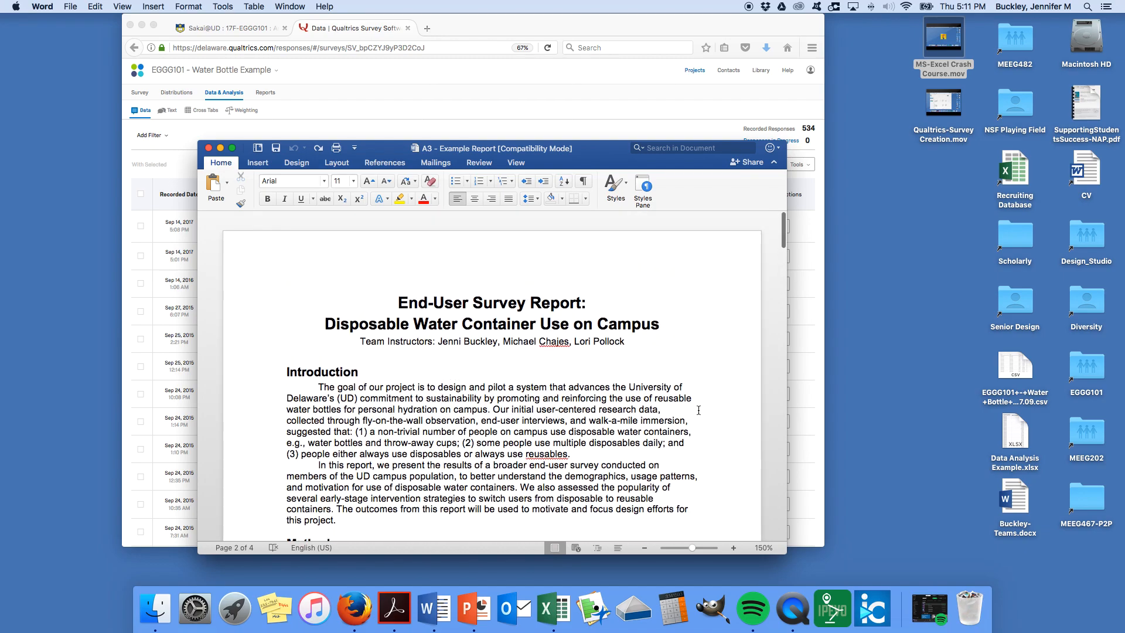
pyautogui.scroll(-15, 513, 353)
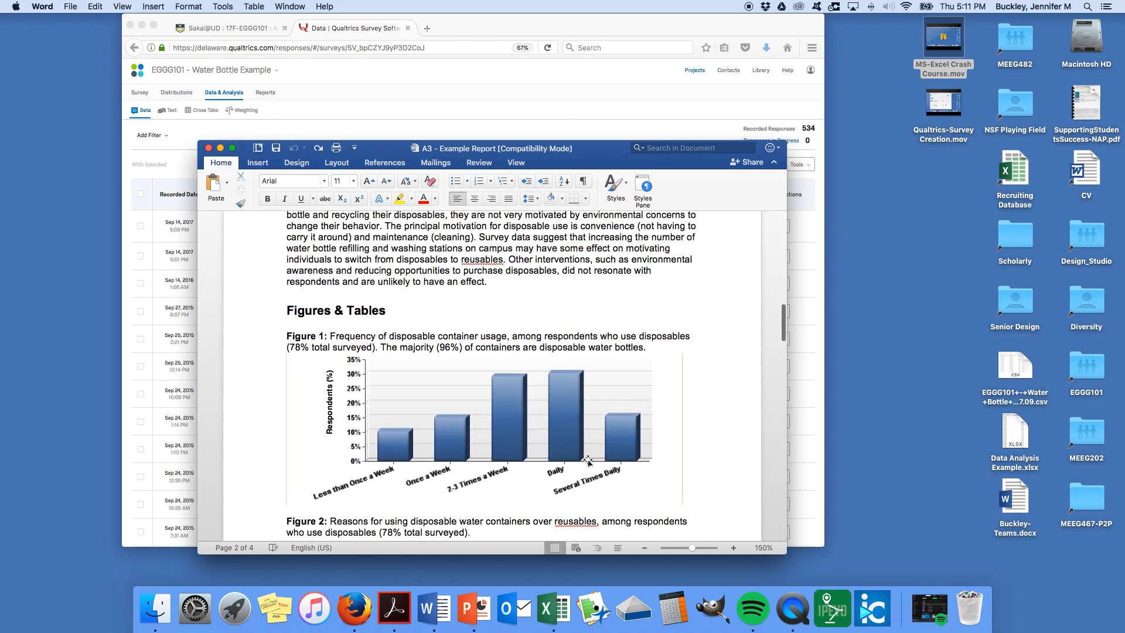
pyautogui.scroll(-3, 597, 456)
pyautogui.scroll(-4, 597, 457)
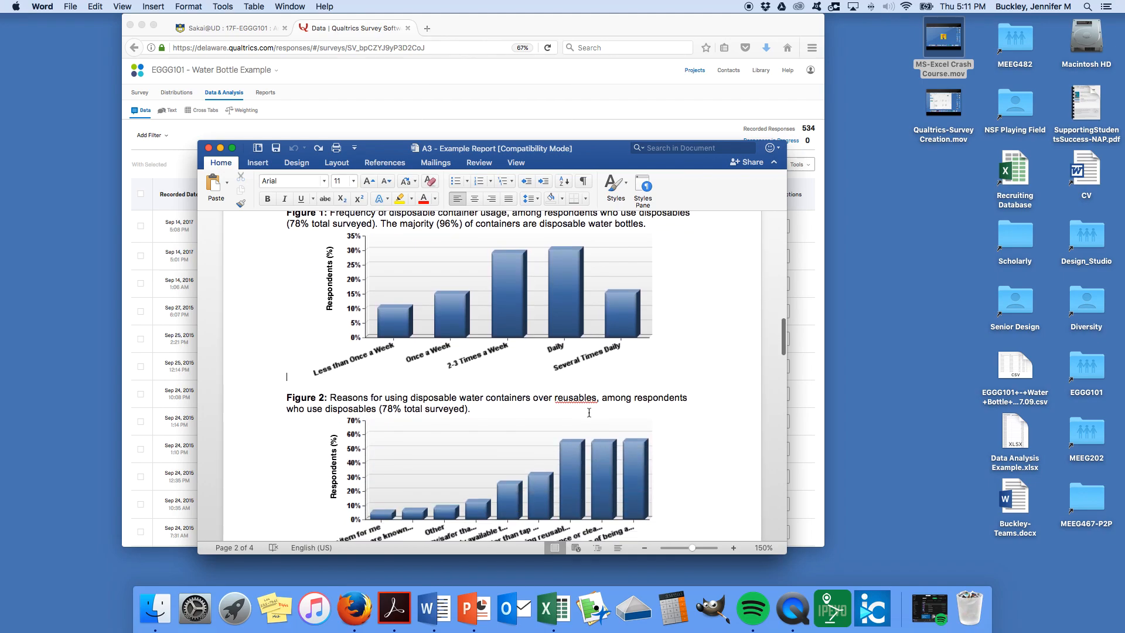
pyautogui.click(219, 148)
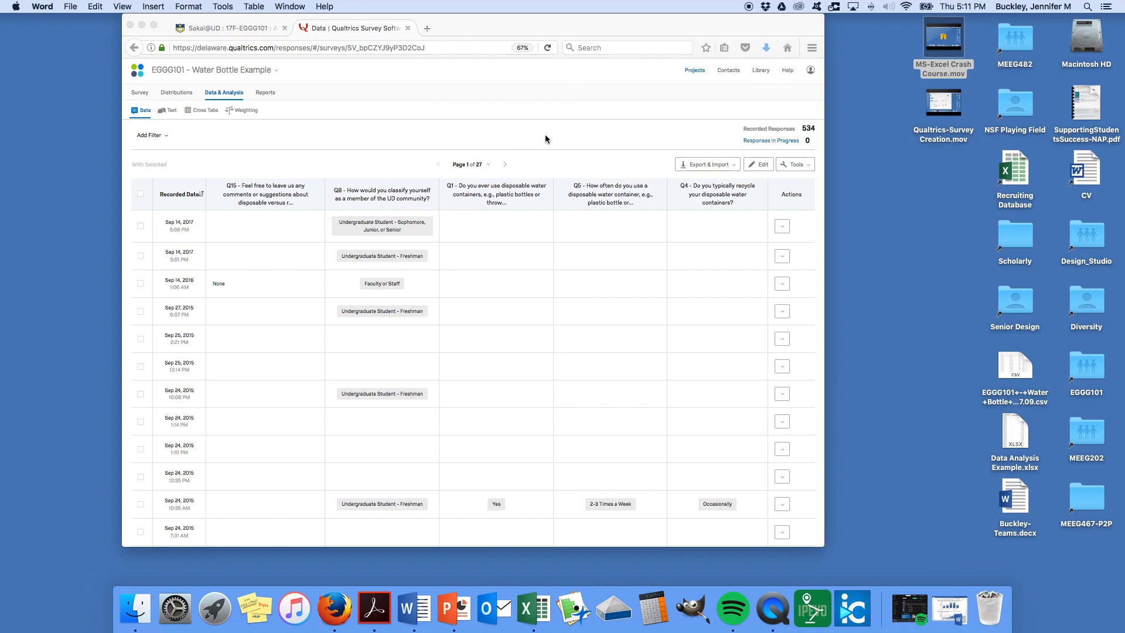
# Step: Open the results report of the Water Bottle Example survey and enlarge the browser window
pyautogui.click(321, 116)
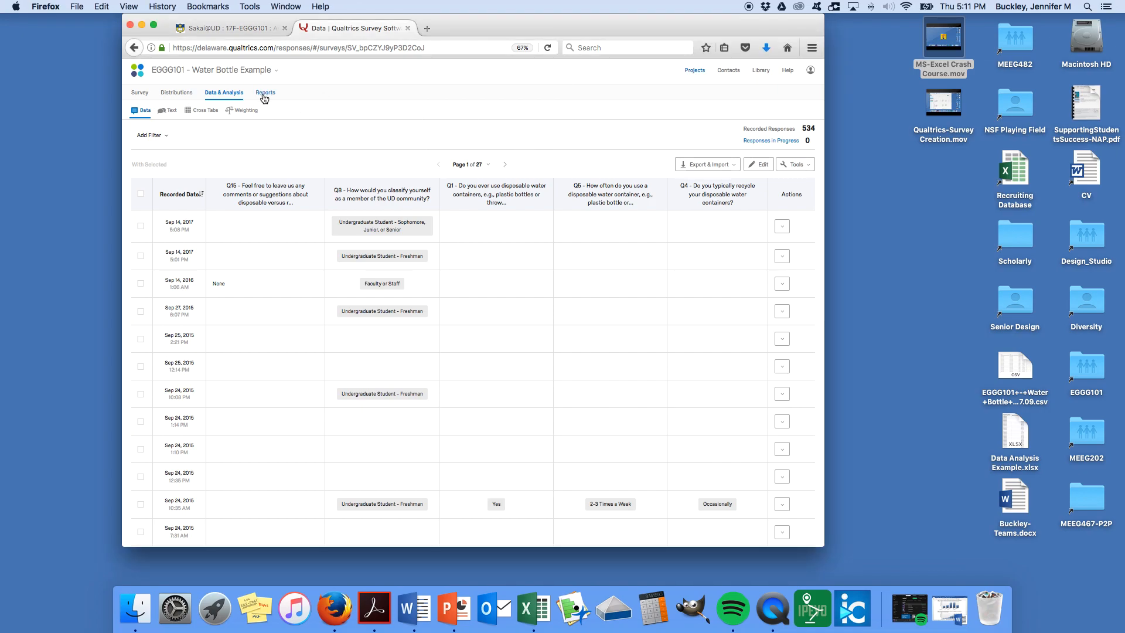
pyautogui.click(264, 96)
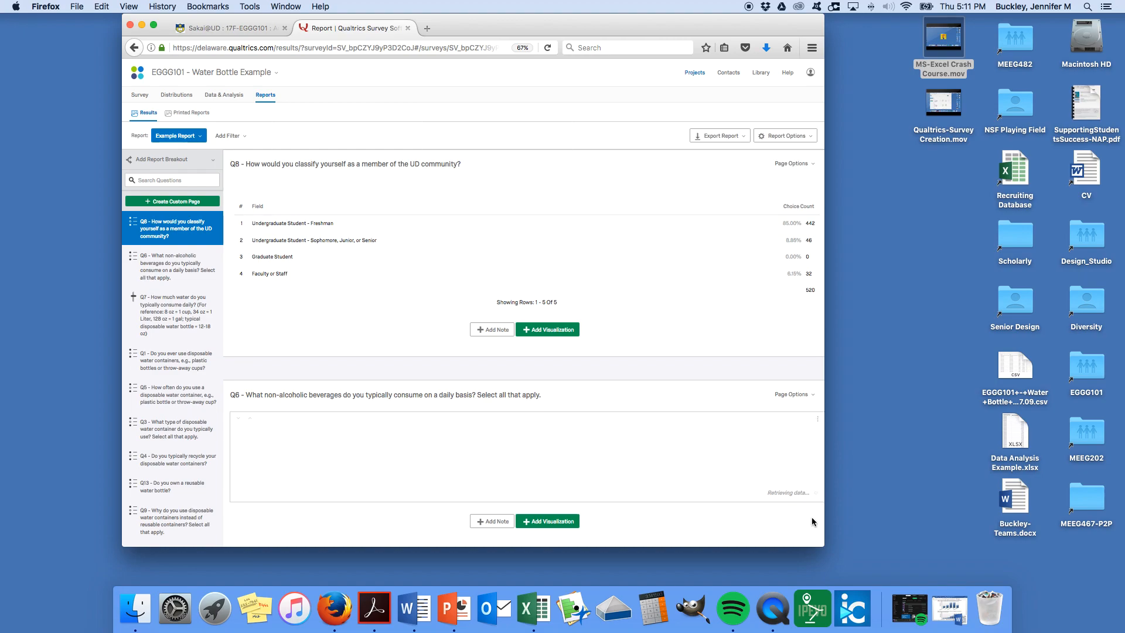
pyautogui.moveTo(823, 549); pyautogui.dragTo(871, 563)
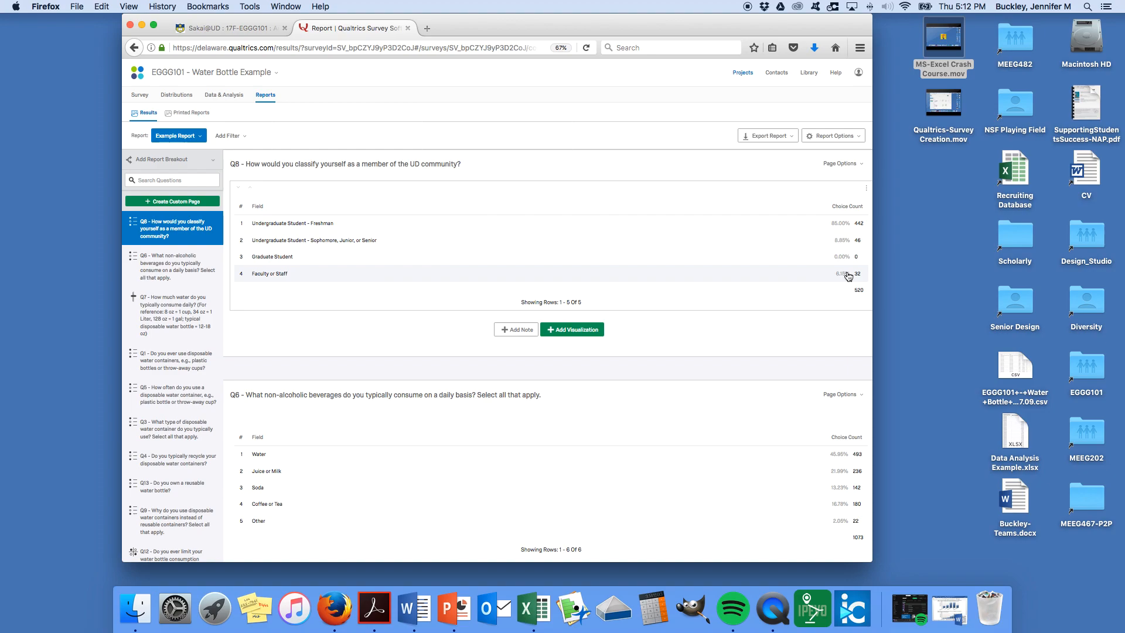
# Step: Add a visualization to question Q8 on UD community membership and make it a pie chart
pyautogui.click(592, 333)
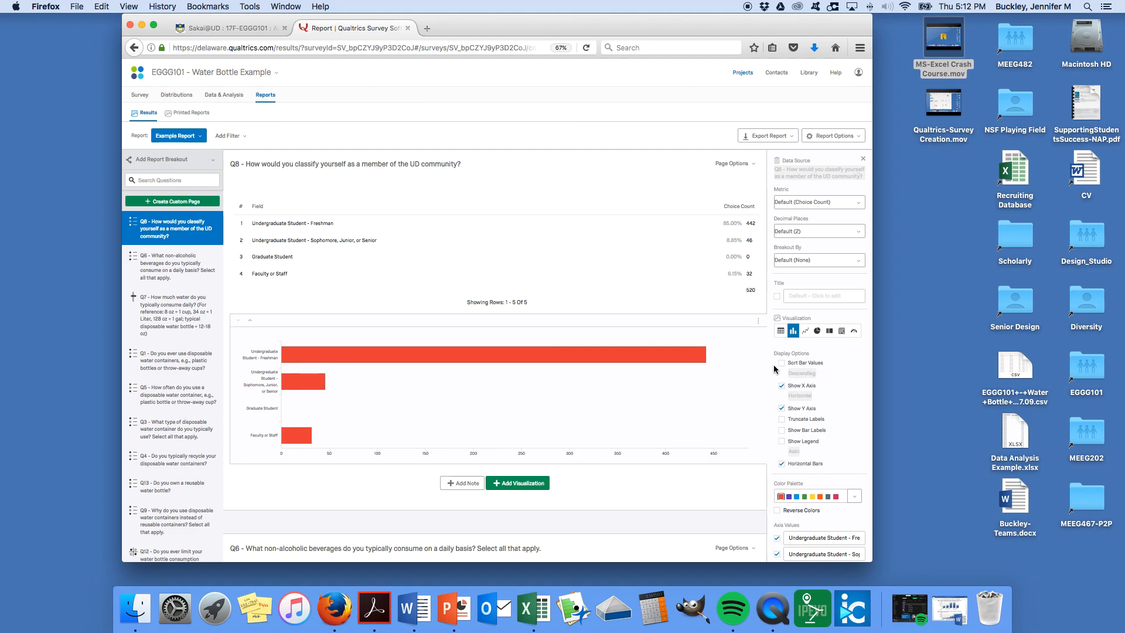
pyautogui.click(818, 331)
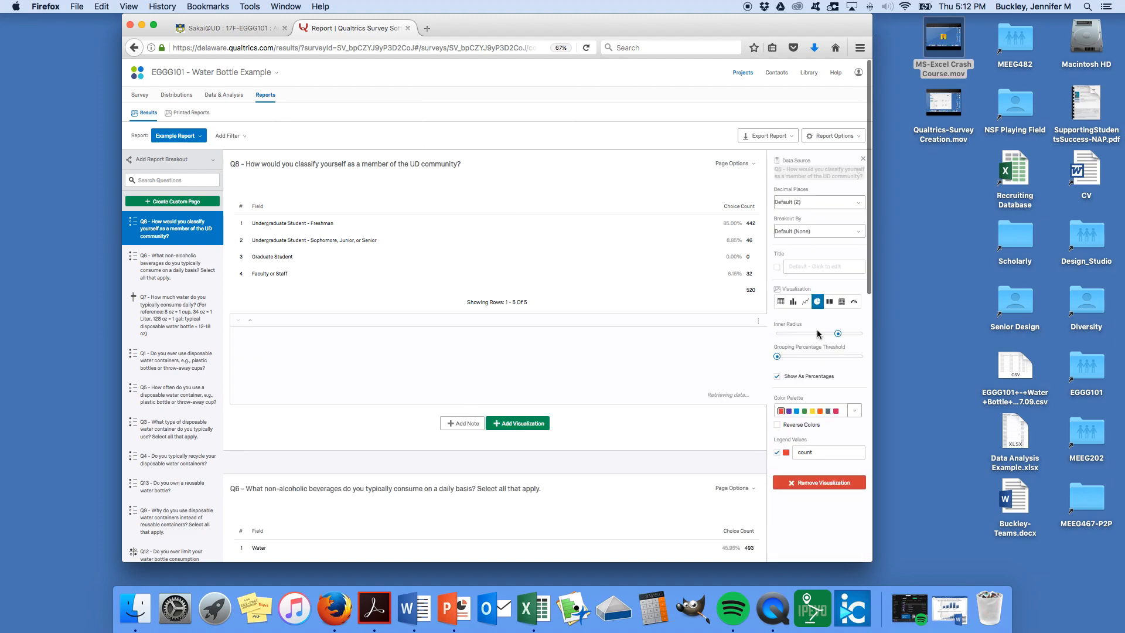
# Step: Reduce the inner radius of the Q8 pie chart slightly and toggle its percentage labels off and back on
pyautogui.scroll(-2, 636, 486)
pyautogui.scroll(-2, 636, 487)
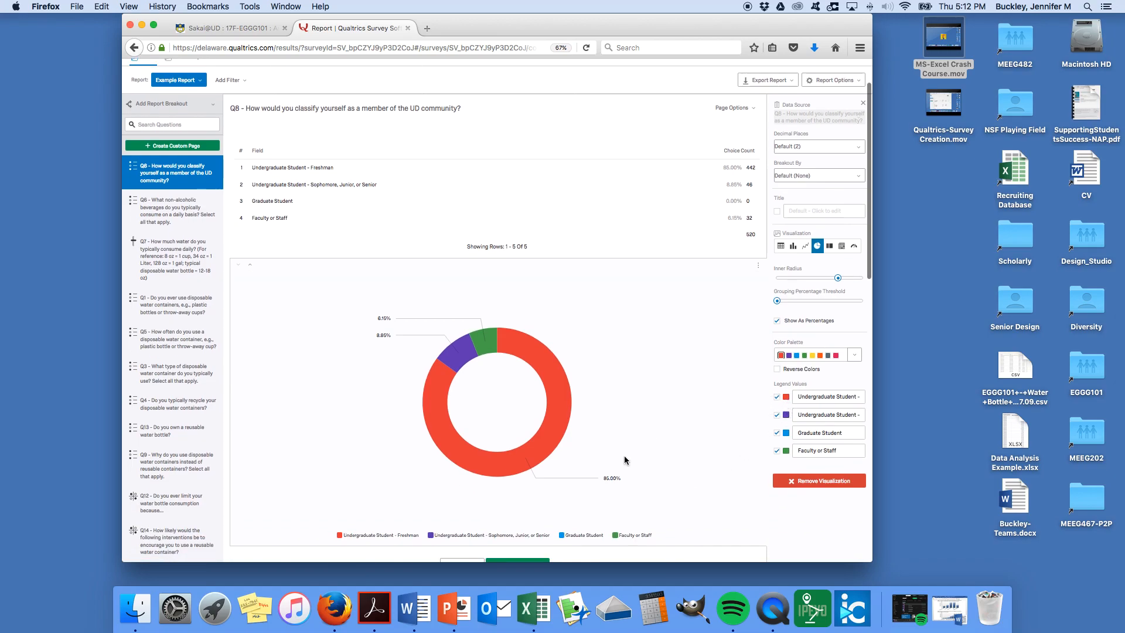
pyautogui.moveTo(838, 278)
pyautogui.mouseDown()
pyautogui.moveTo(782, 279)
pyautogui.moveTo(828, 282)
pyautogui.mouseUp()
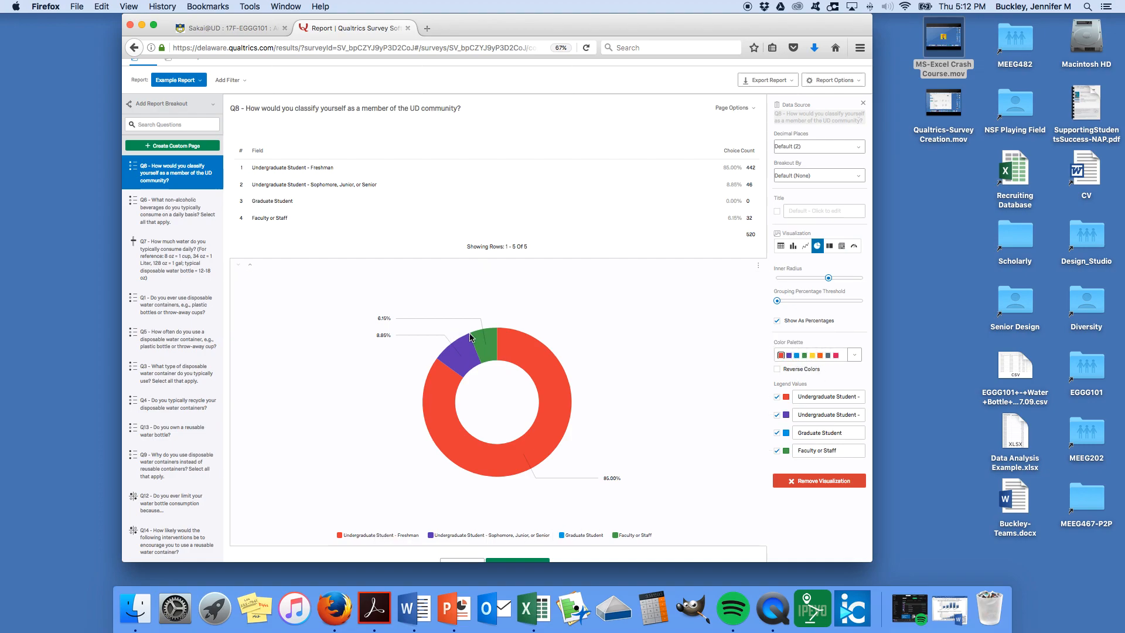
pyautogui.click(776, 321)
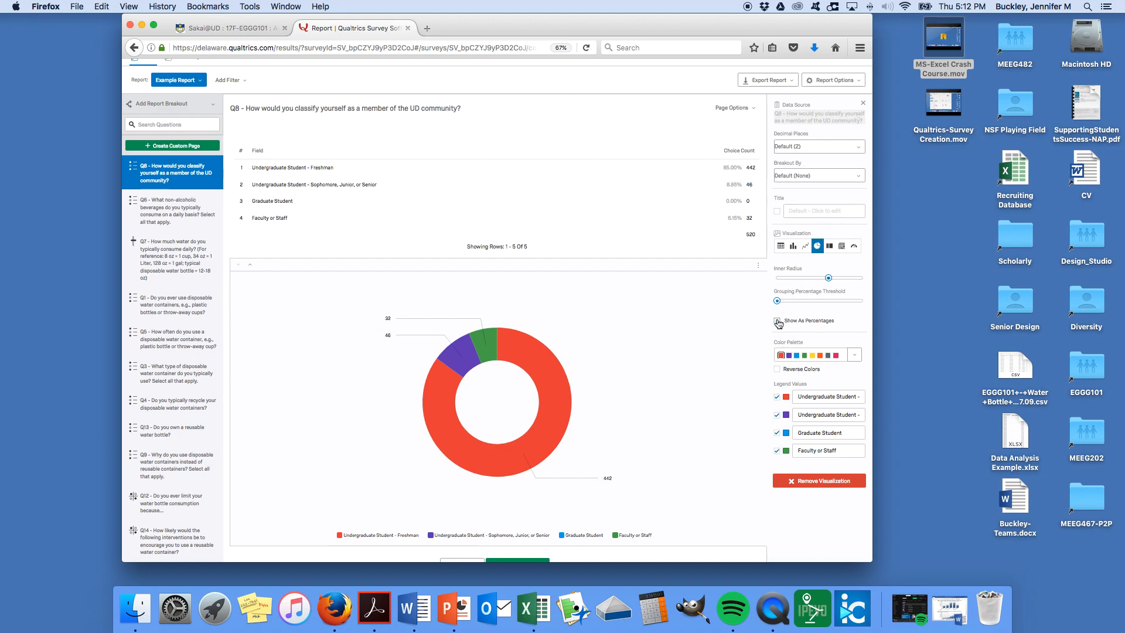
pyautogui.click(777, 321)
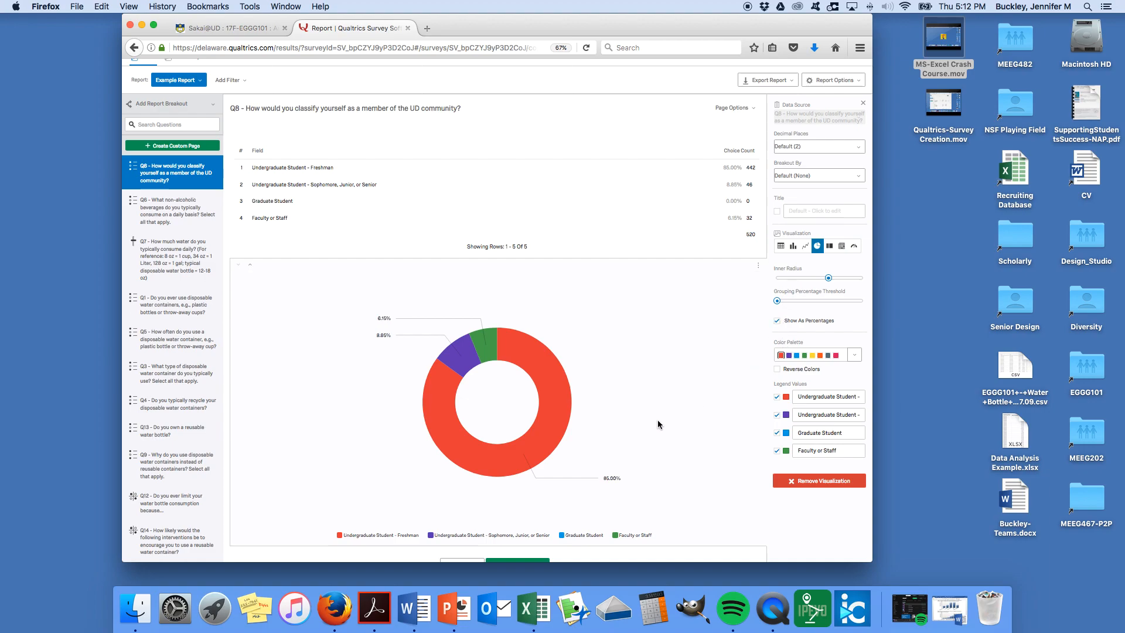
# Step: Add a bar chart visualization to question Q6 on non-alcoholic beverages consumed daily
pyautogui.scroll(-1, 659, 425)
pyautogui.scroll(-3, 639, 439)
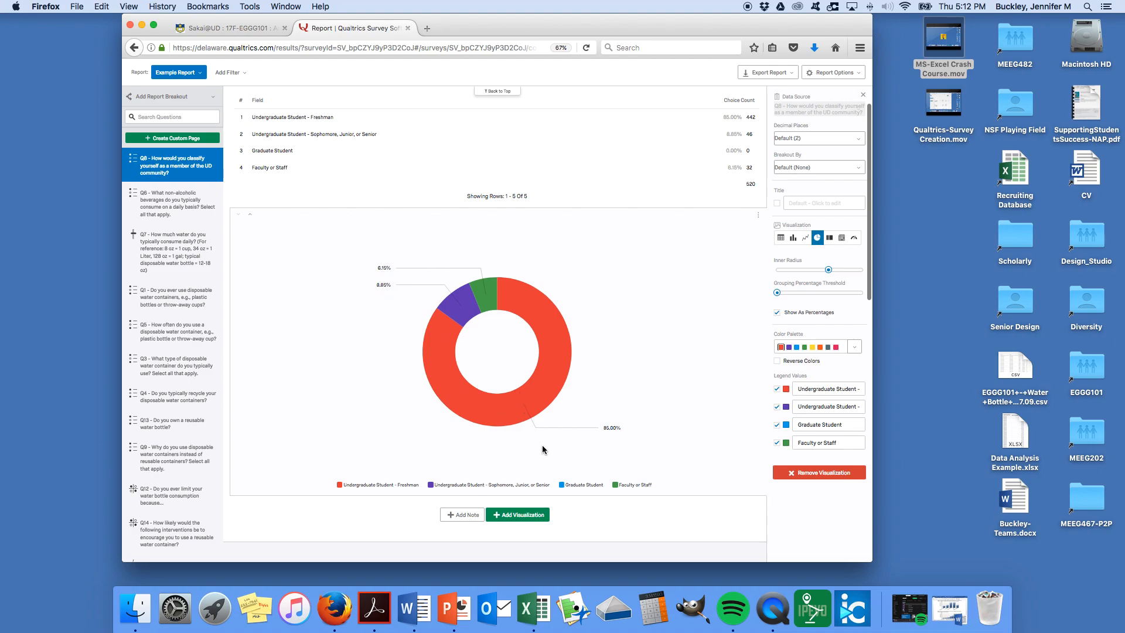
pyautogui.scroll(-1, 544, 455)
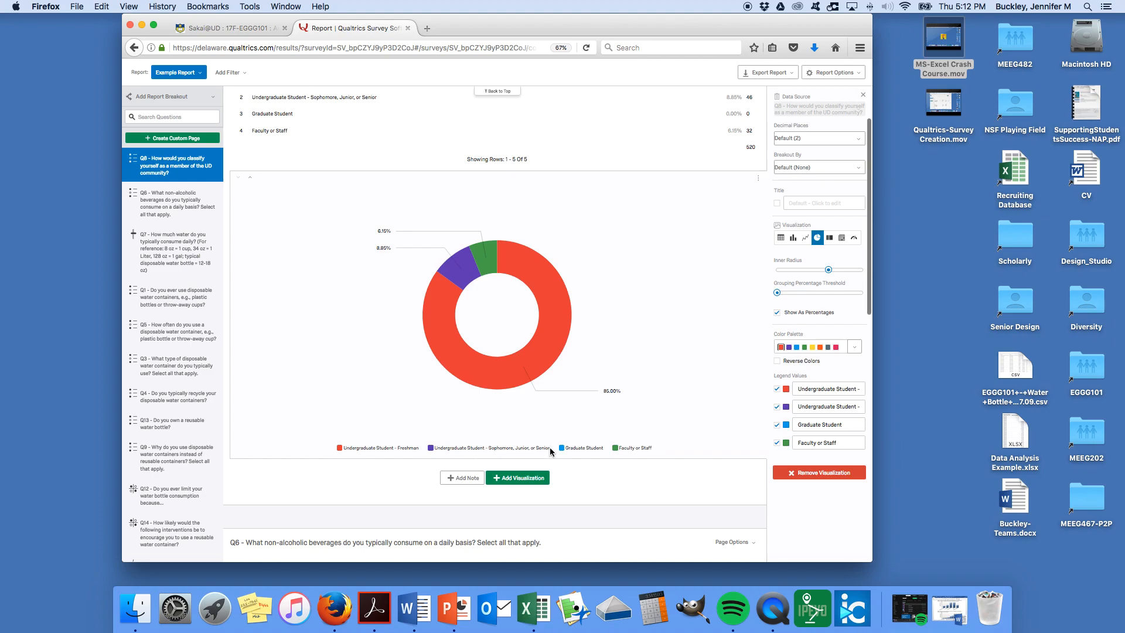
pyautogui.scroll(-3, 551, 385)
pyautogui.scroll(-6, 551, 389)
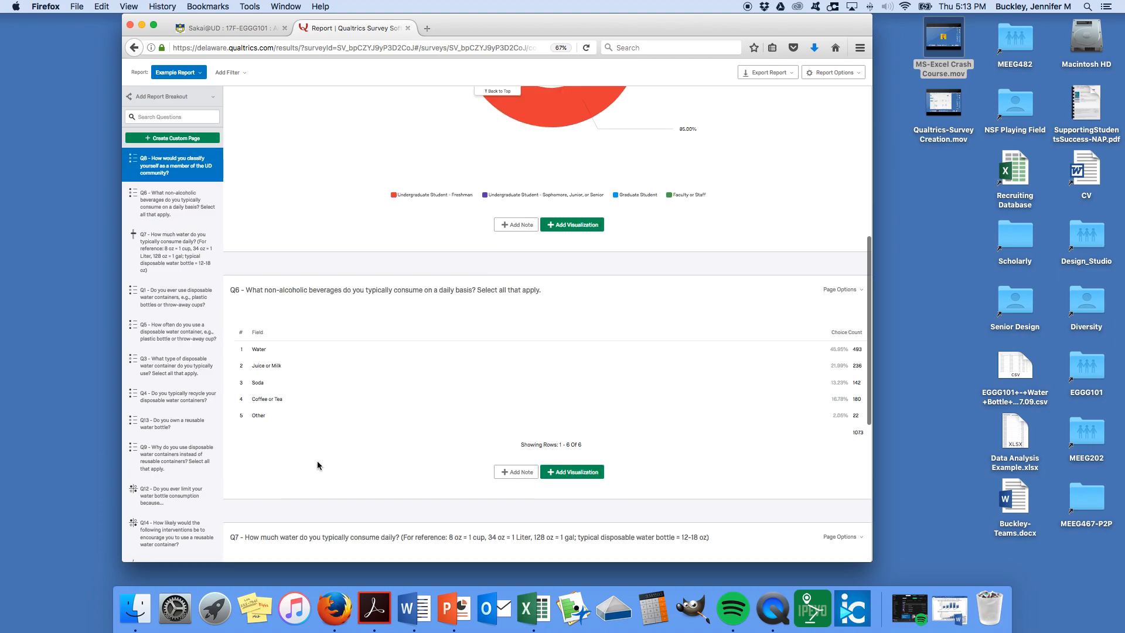
pyautogui.scroll(-3, 319, 460)
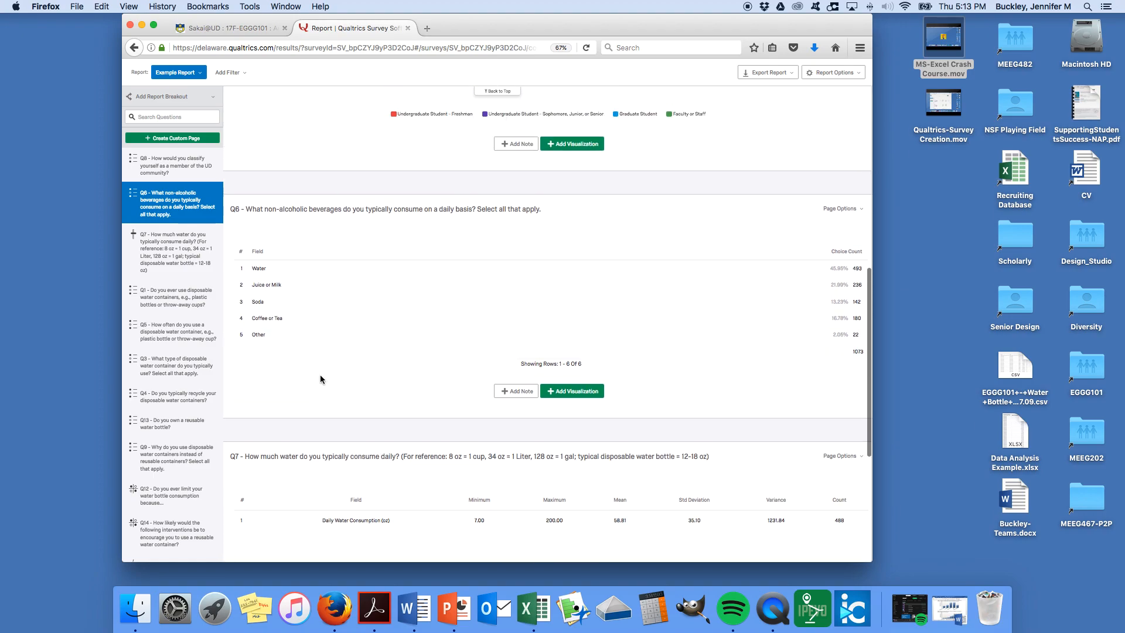
pyautogui.scroll(1, 321, 382)
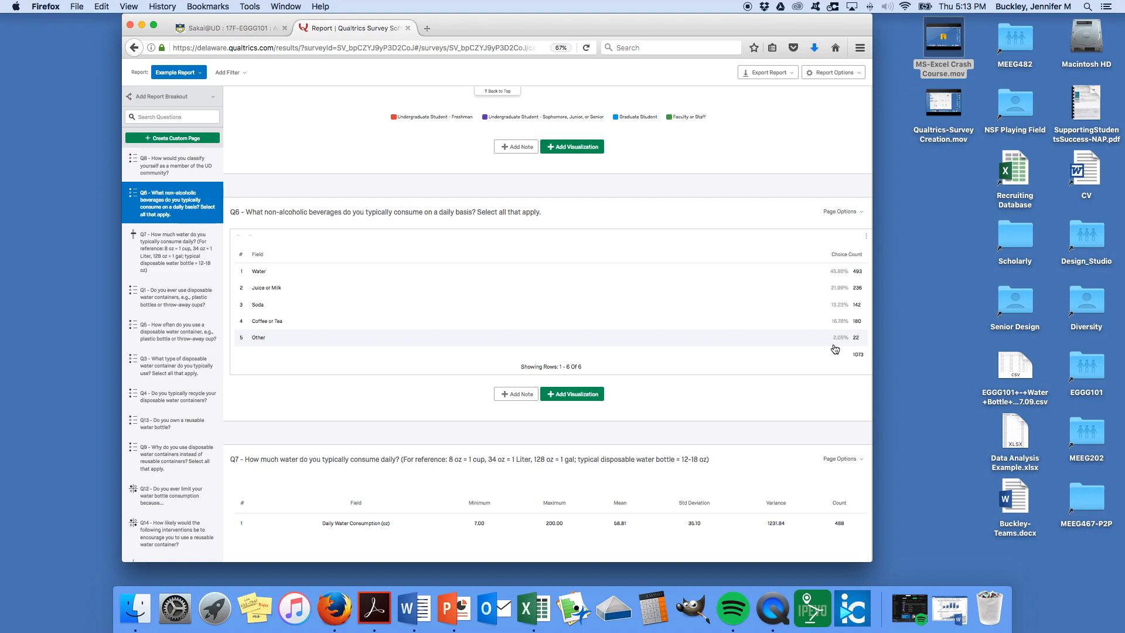
pyautogui.click(598, 396)
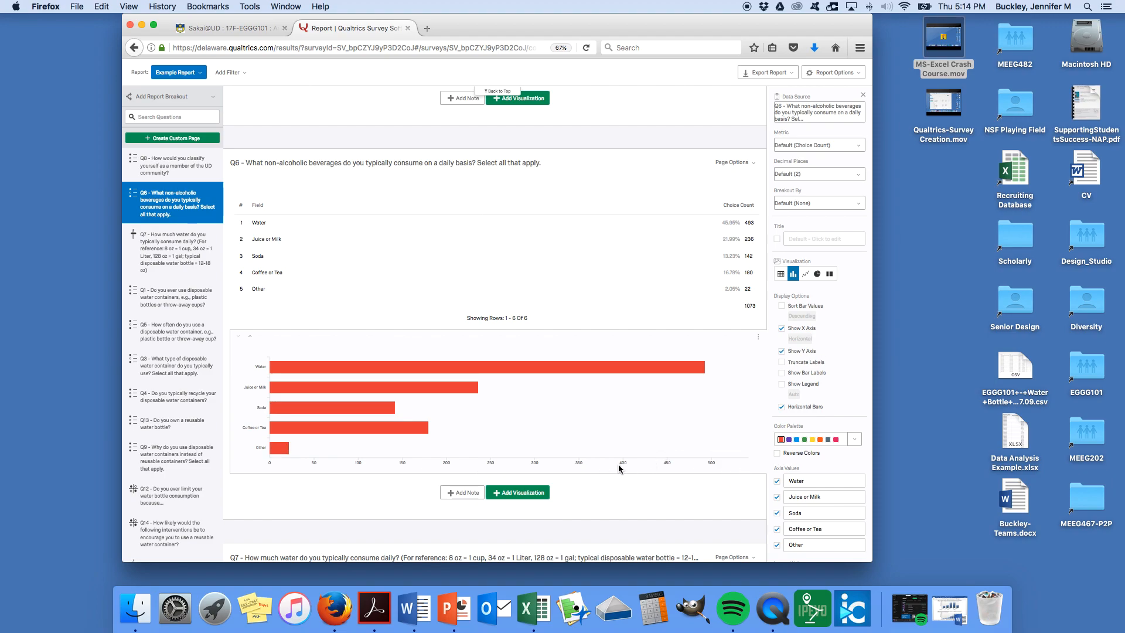
# Step: Set the Q6 bar chart's metric to Percentage of Responses and check the values of individual bars
pyautogui.moveTo(393, 408)
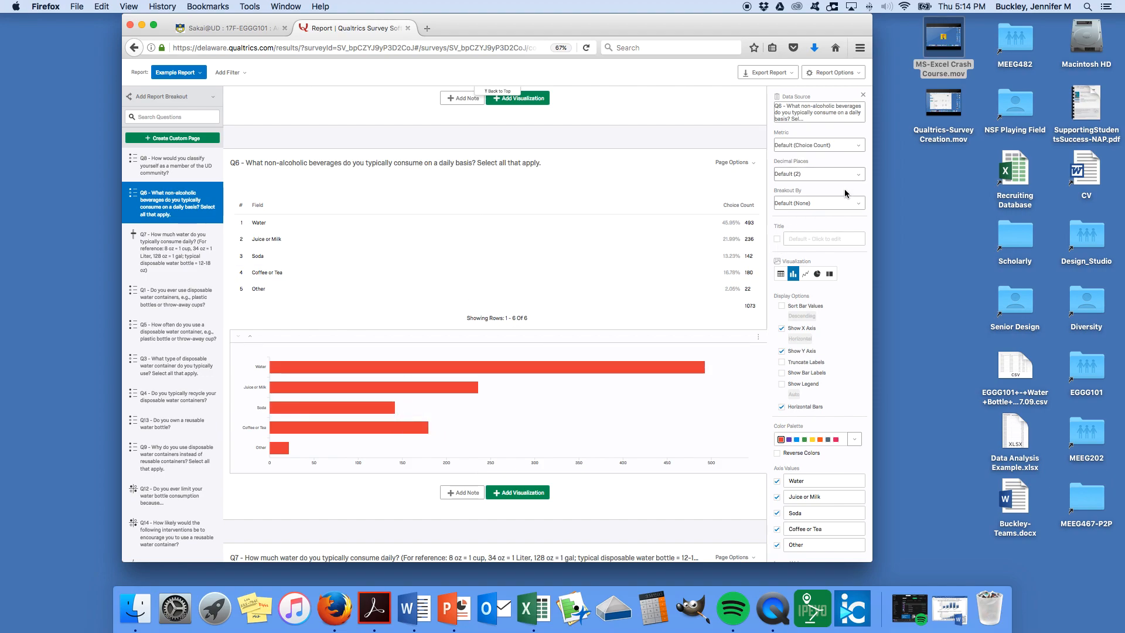
pyautogui.click(856, 146)
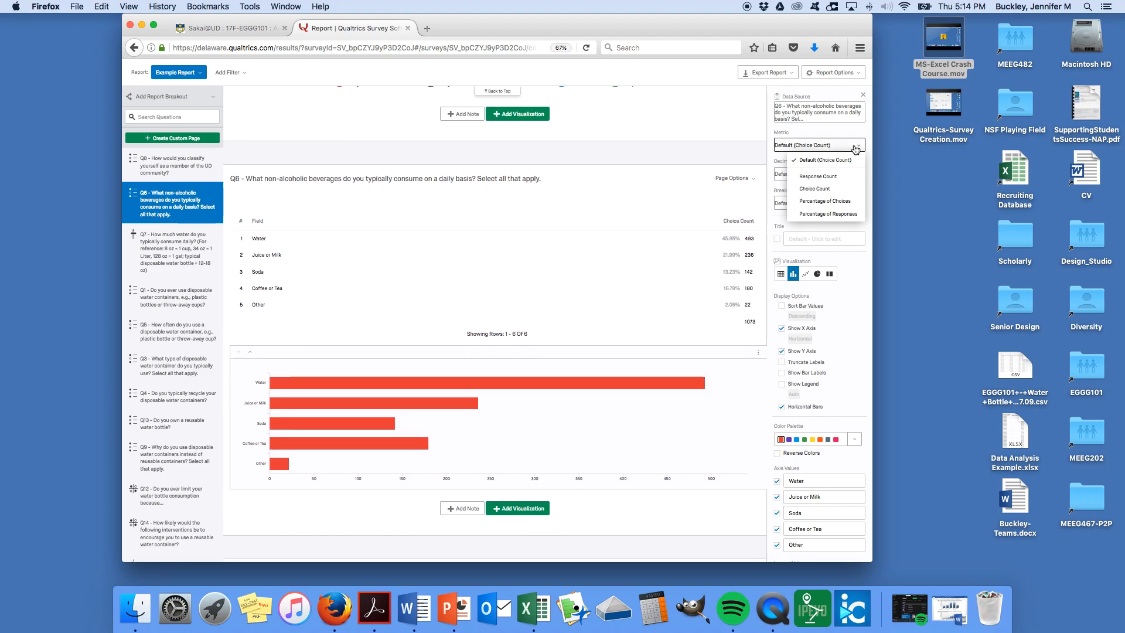
pyautogui.click(842, 215)
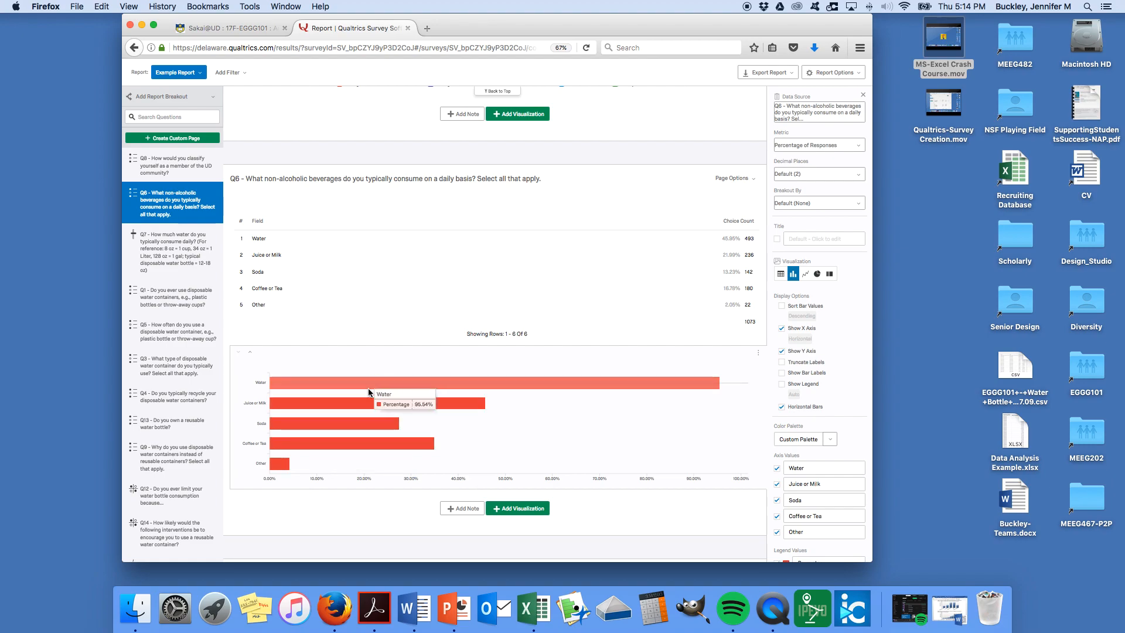
pyautogui.moveTo(346, 456)
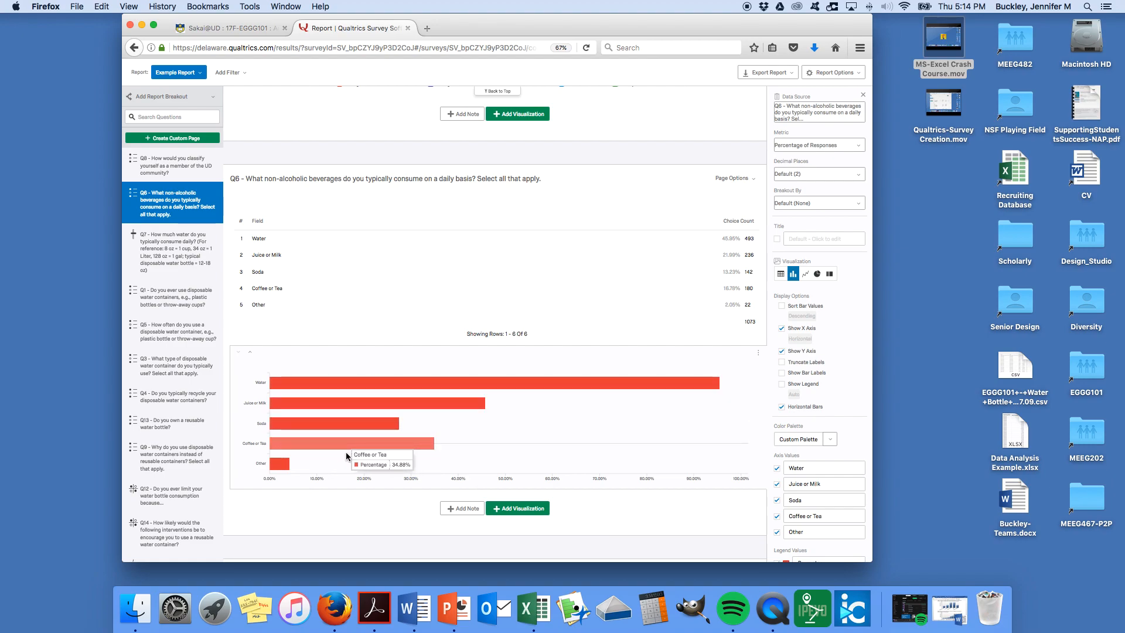
pyautogui.moveTo(380, 471)
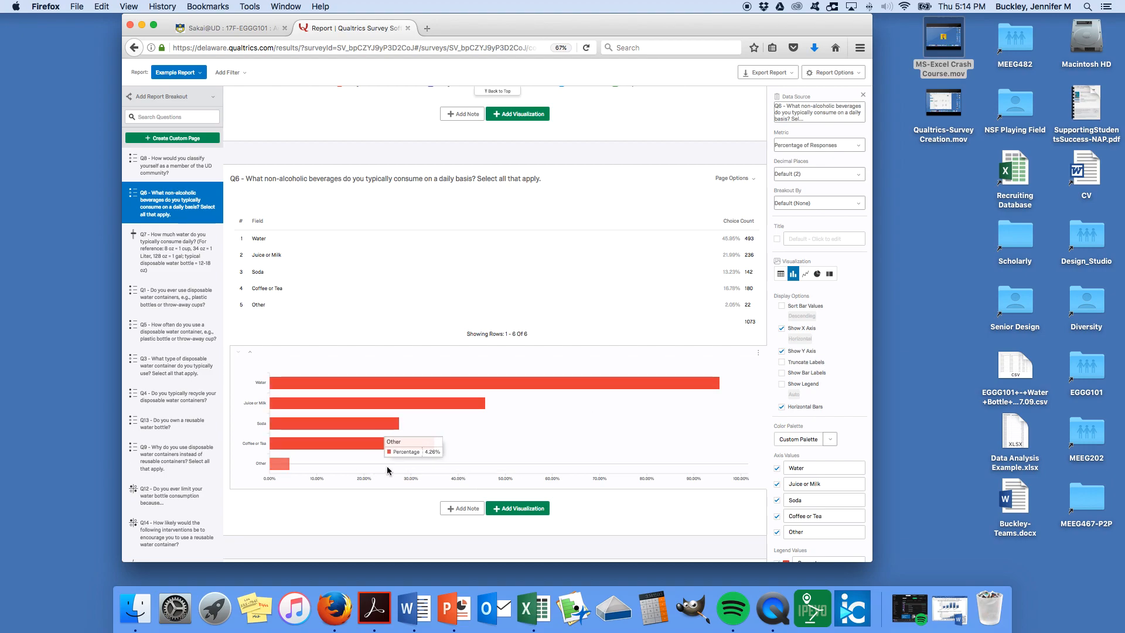
# Step: Sort the Q6 chart's bars by value in descending order and inspect the reordered bars
pyautogui.click(782, 305)
pyautogui.moveTo(450, 442)
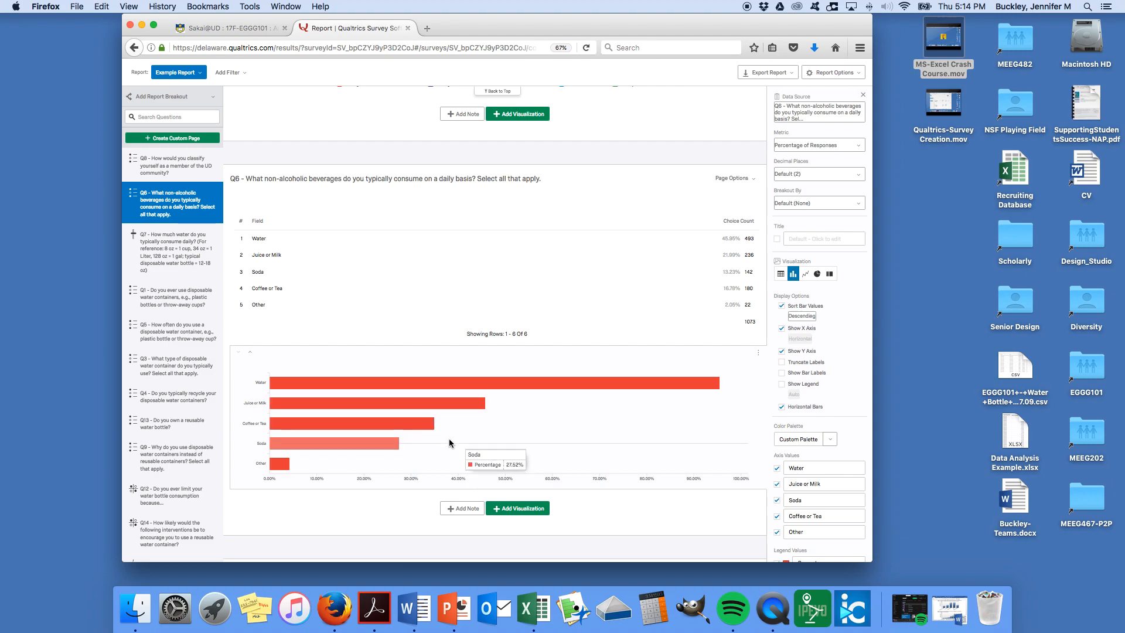
pyautogui.moveTo(480, 383)
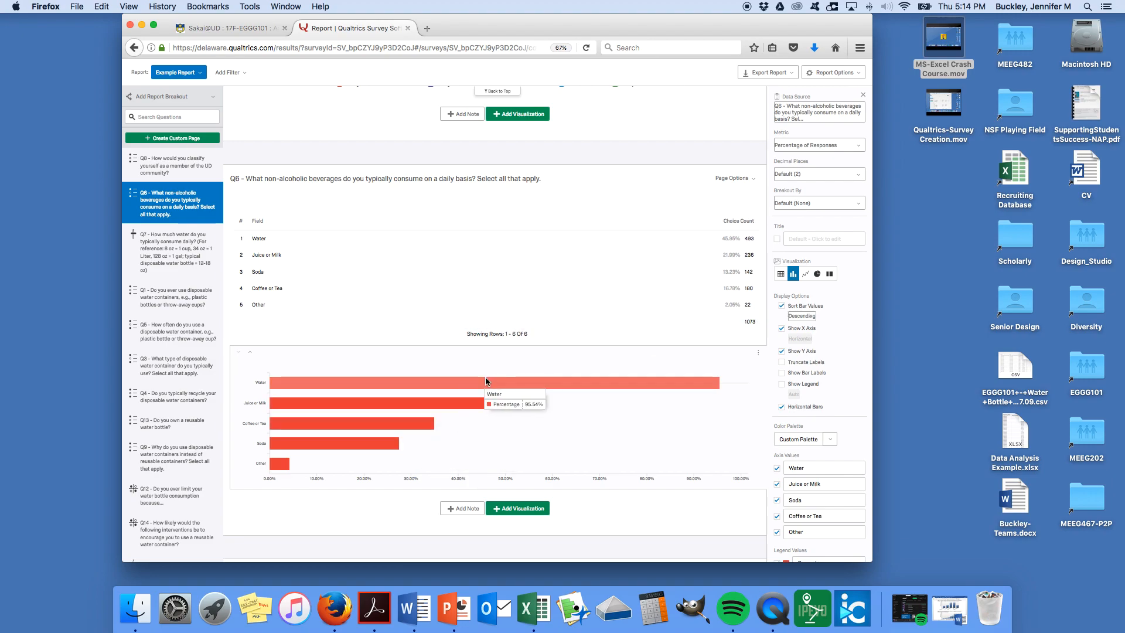
pyautogui.moveTo(466, 412)
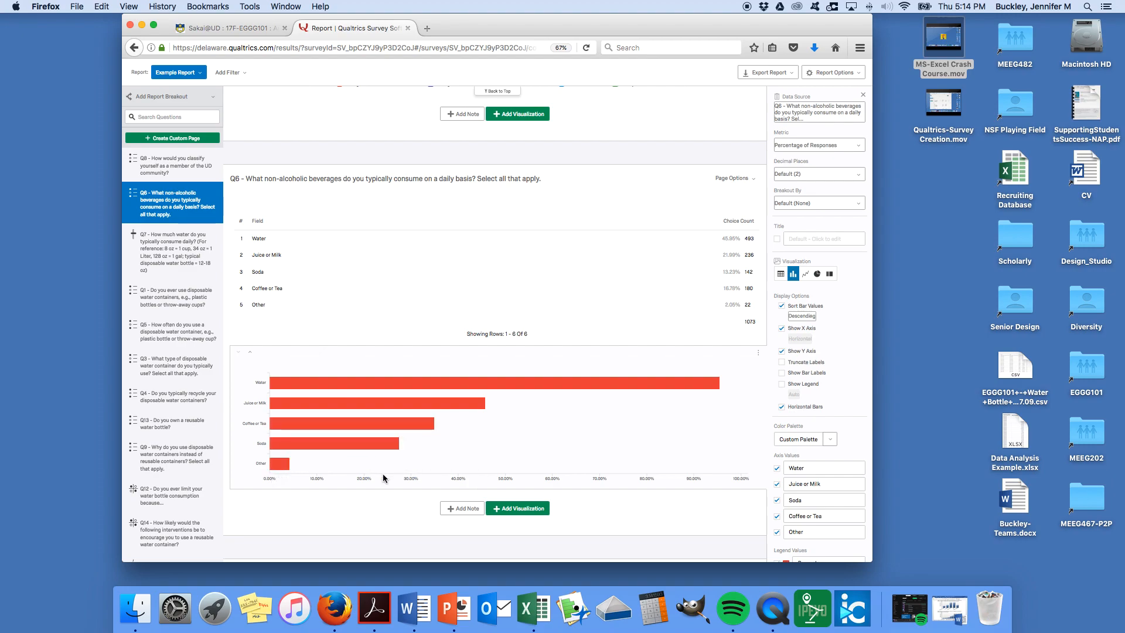
pyautogui.scroll(-1, 383, 478)
pyautogui.moveTo(280, 447)
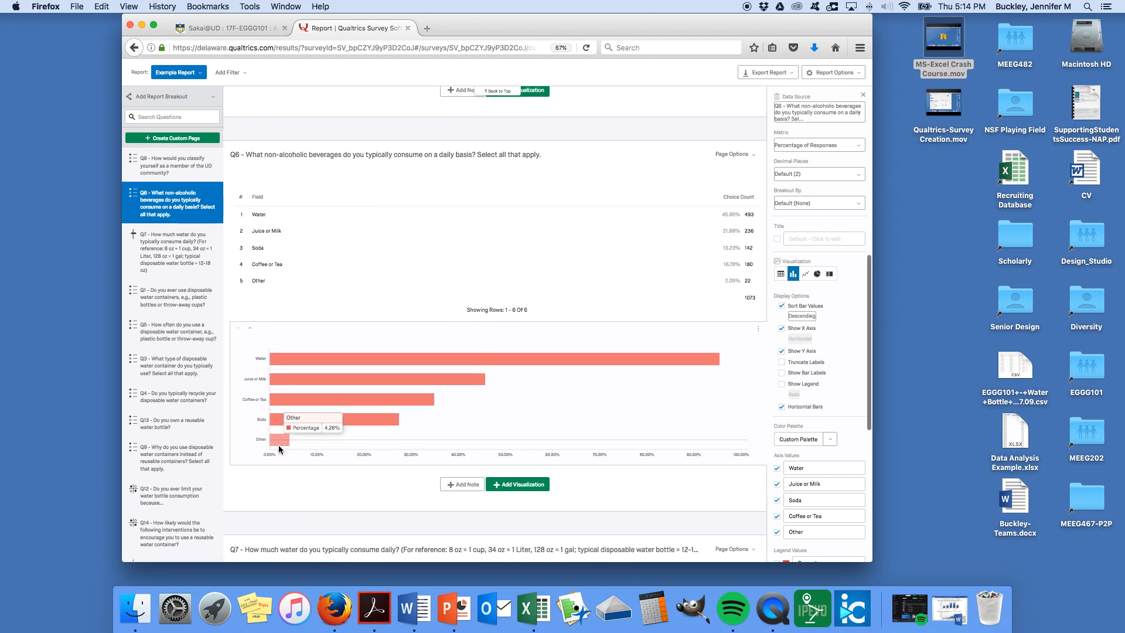
# Step: Examine the Q6 choice counts, the Q7 water consumption statistics, and the Q1 and Q5 result tables
pyautogui.click(276, 282)
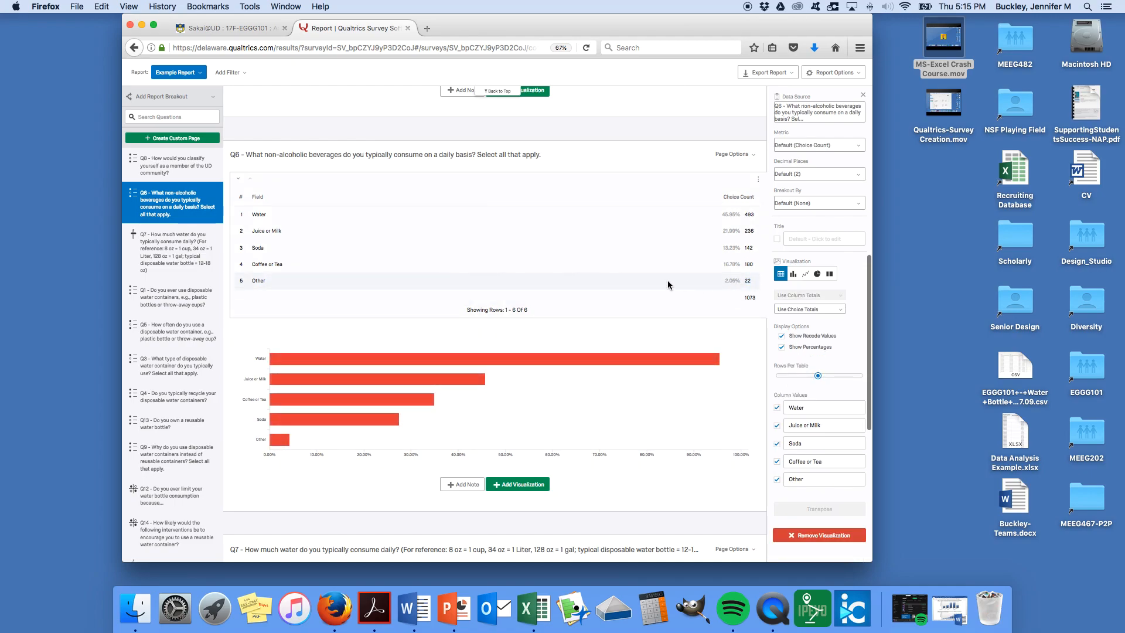
pyautogui.scroll(-5, 262, 285)
pyautogui.scroll(-2, 262, 287)
pyautogui.click(262, 288)
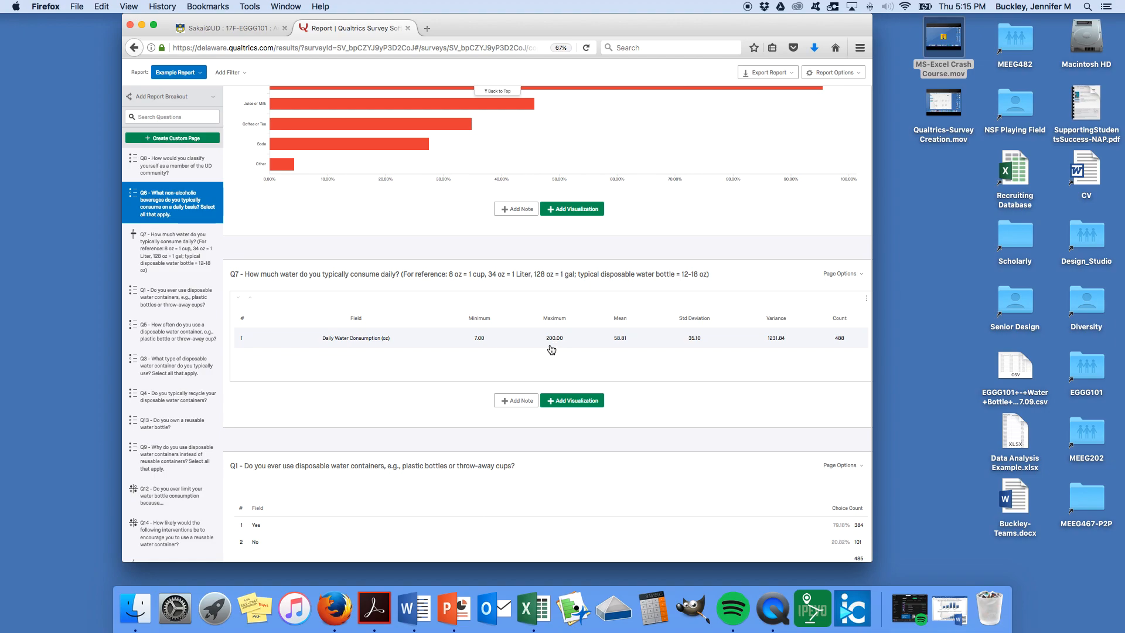
pyautogui.scroll(-1, 551, 349)
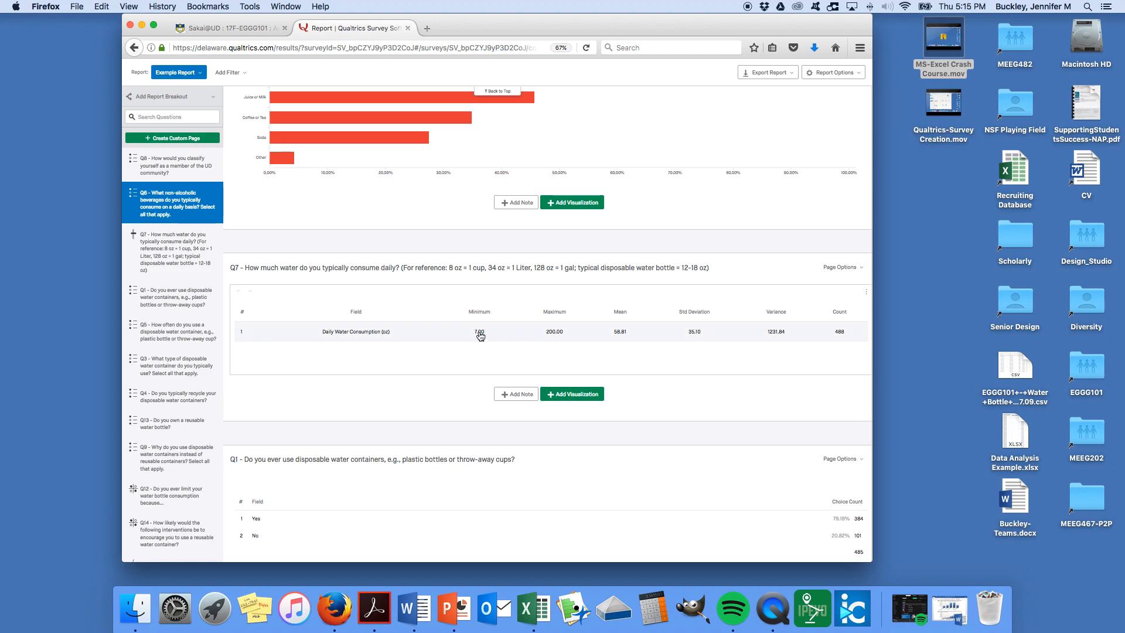
pyautogui.scroll(-1, 408, 367)
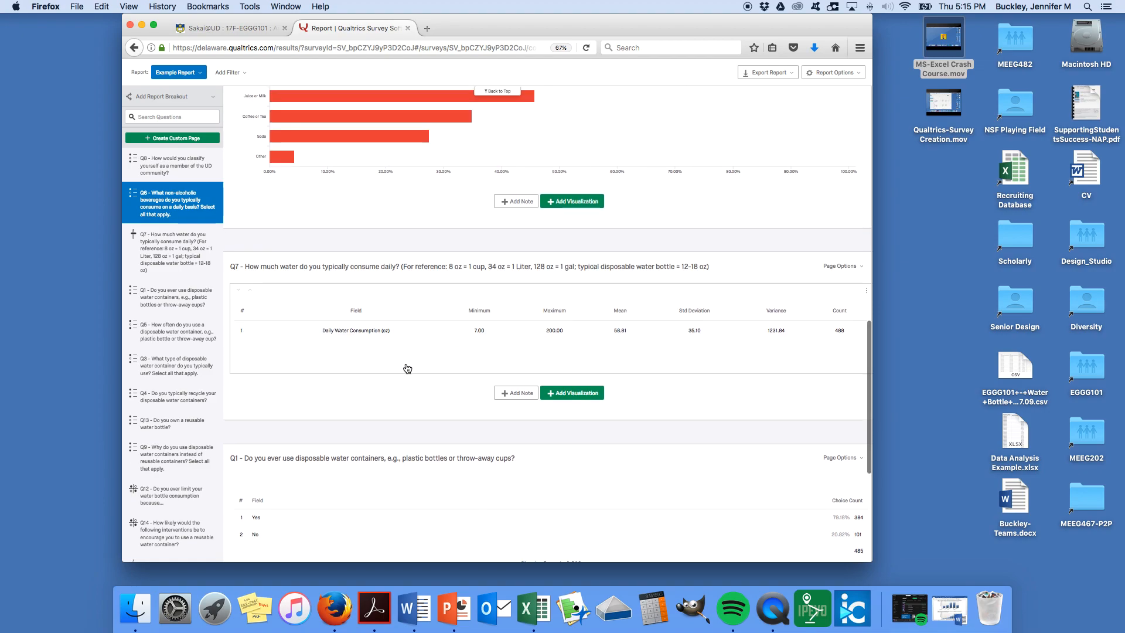
pyautogui.scroll(-3, 407, 369)
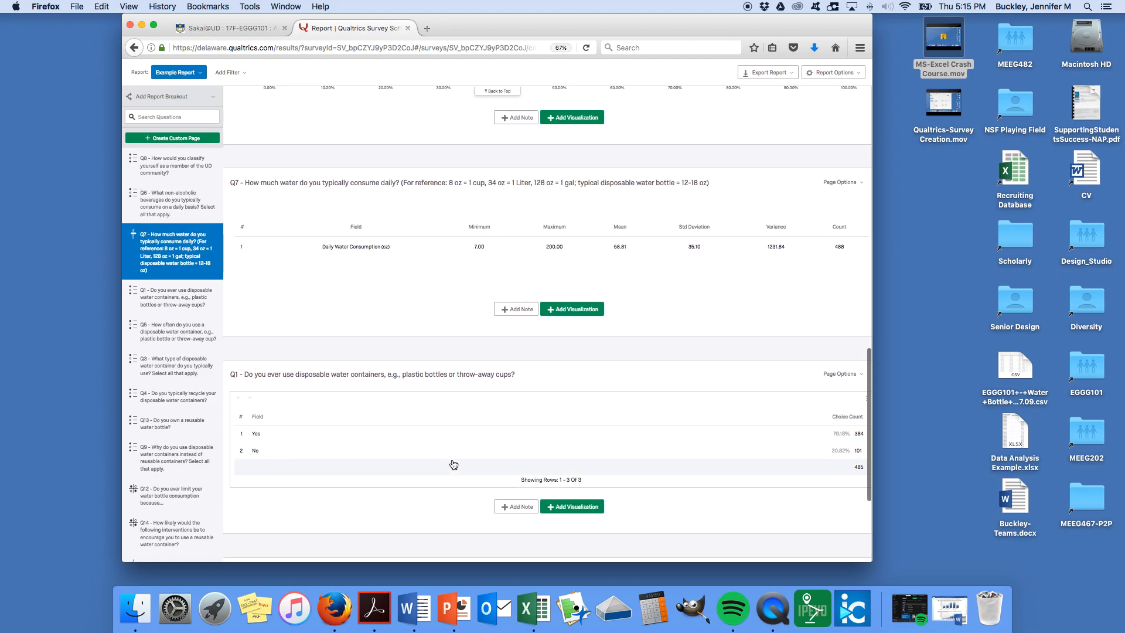
pyautogui.scroll(-8, 456, 487)
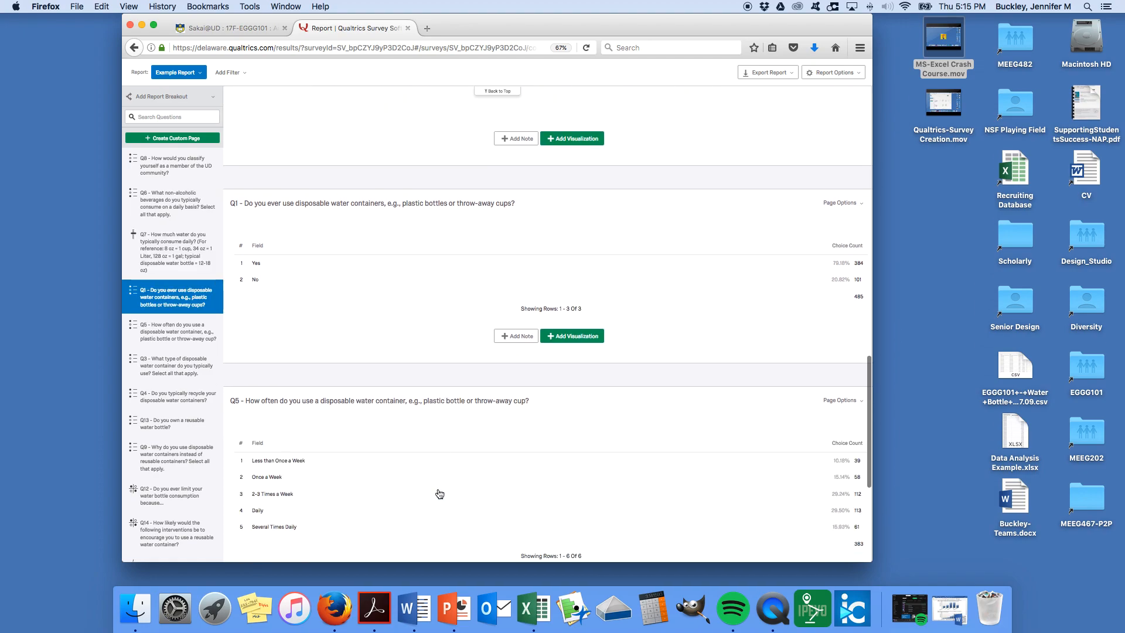
pyautogui.scroll(-1, 443, 499)
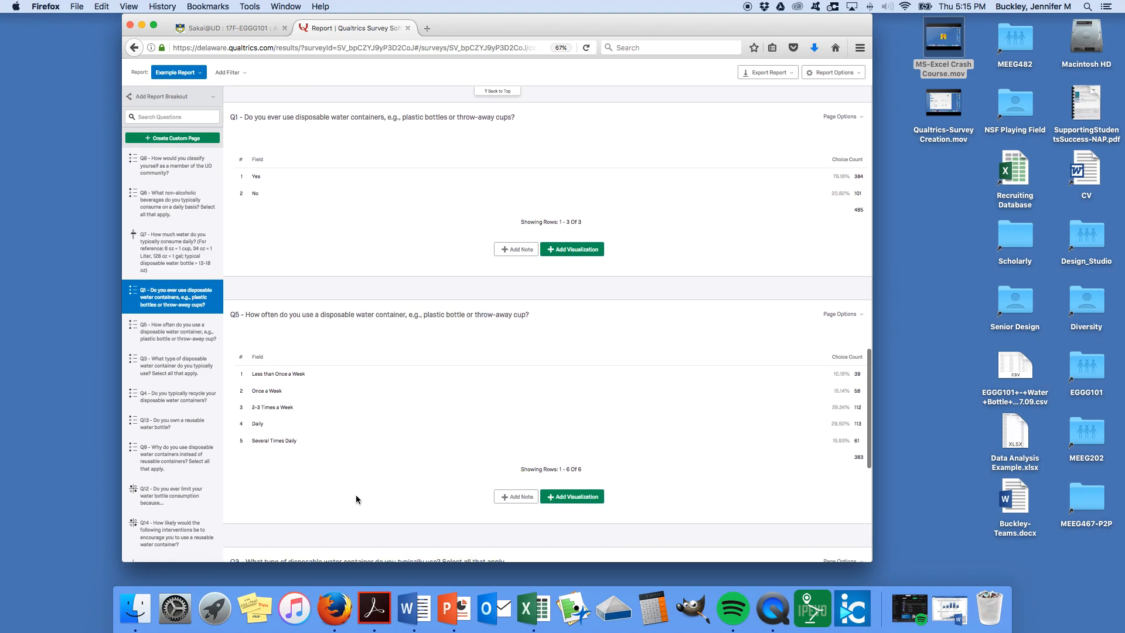
pyautogui.scroll(15, 343, 495)
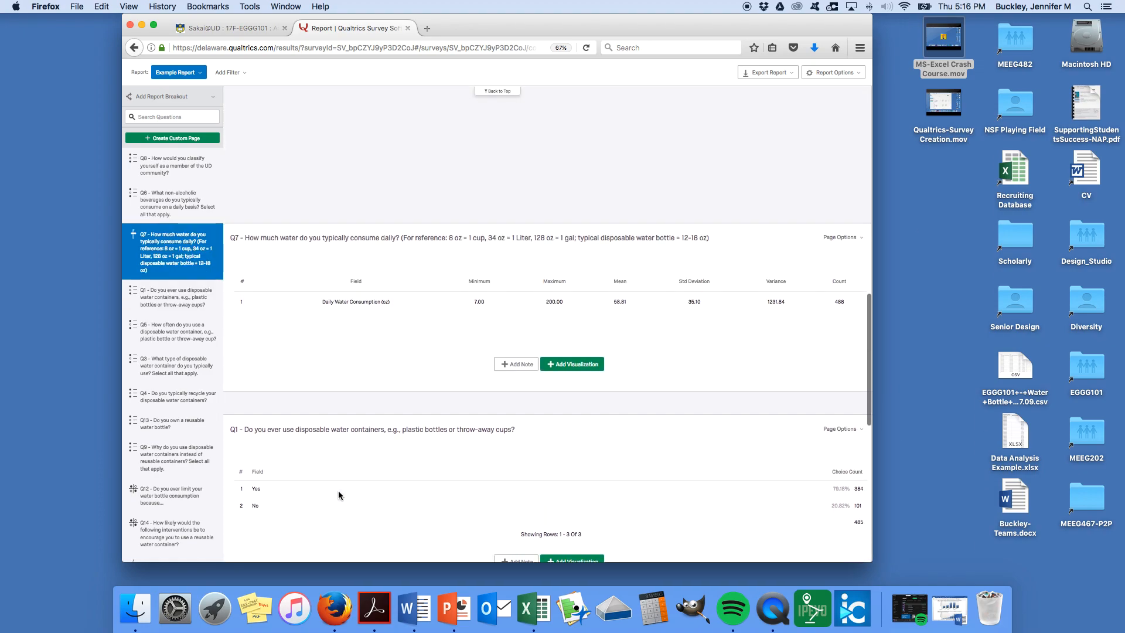
pyautogui.scroll(1, 340, 494)
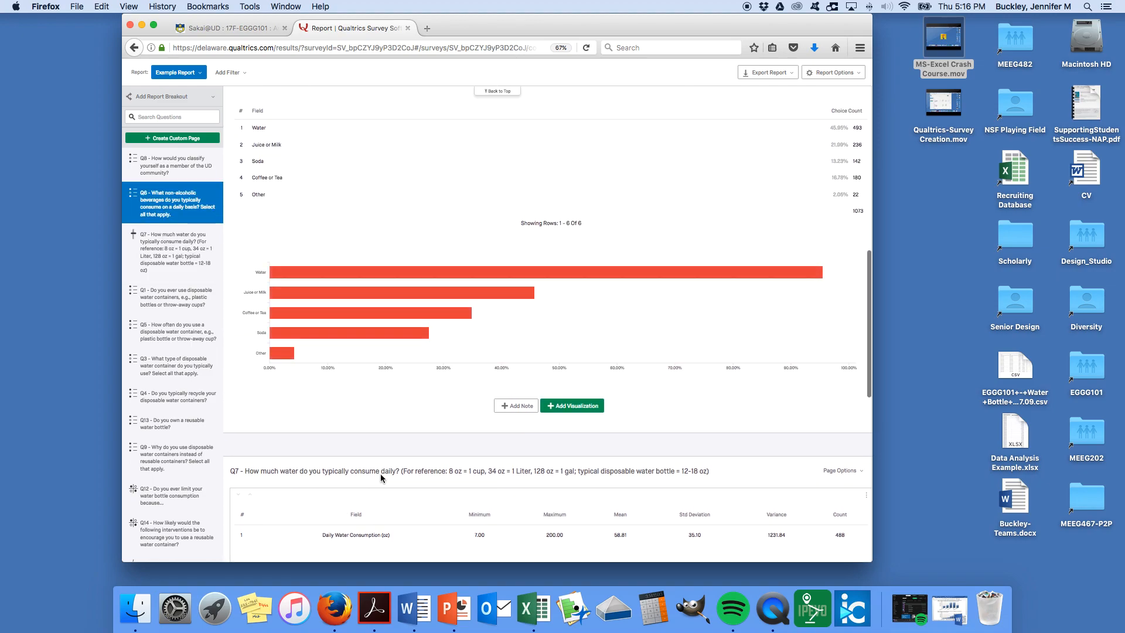
# Step: Recheck the Q6 bar chart's metric setting and look over the Q8 pie chart again
pyautogui.click(371, 373)
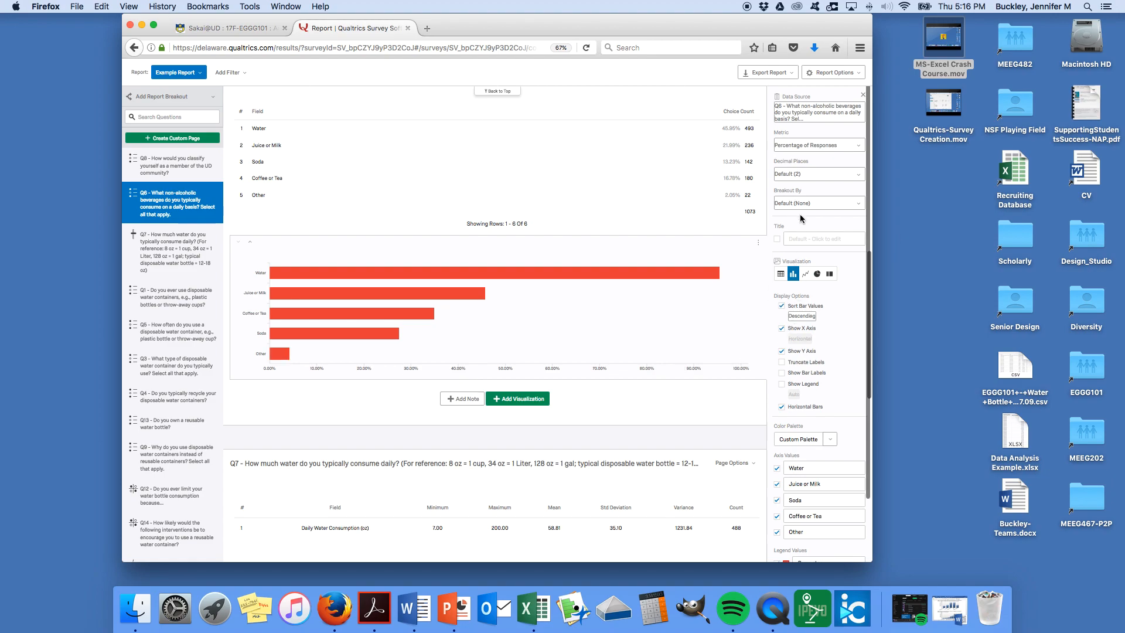
pyautogui.click(848, 148)
pyautogui.click(848, 148)
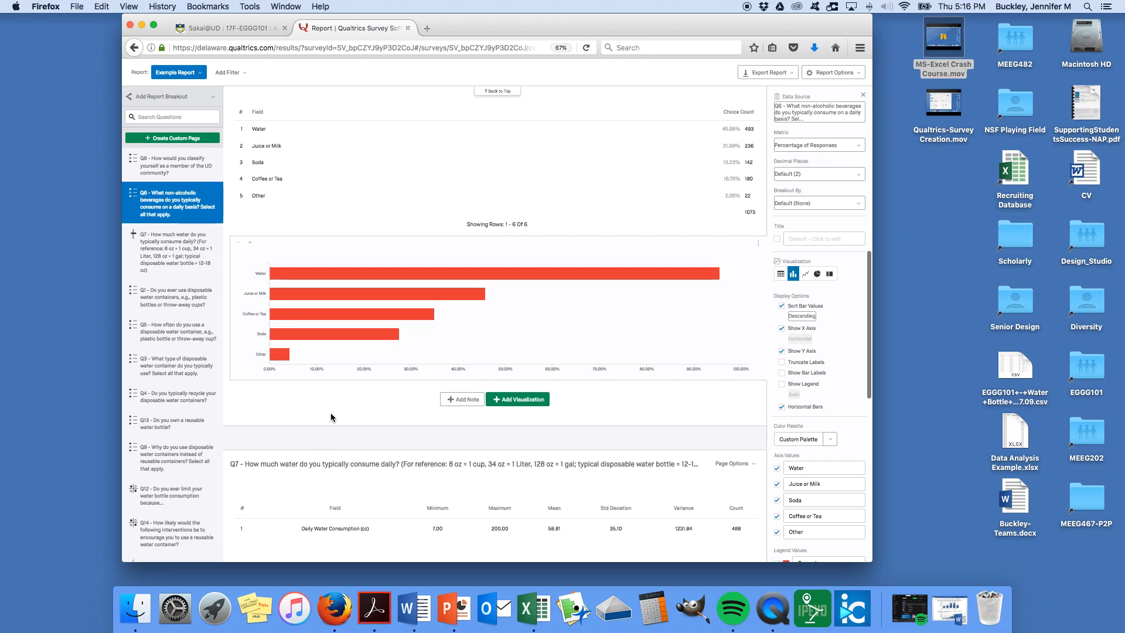
pyautogui.scroll(2, 341, 406)
pyautogui.scroll(5, 341, 406)
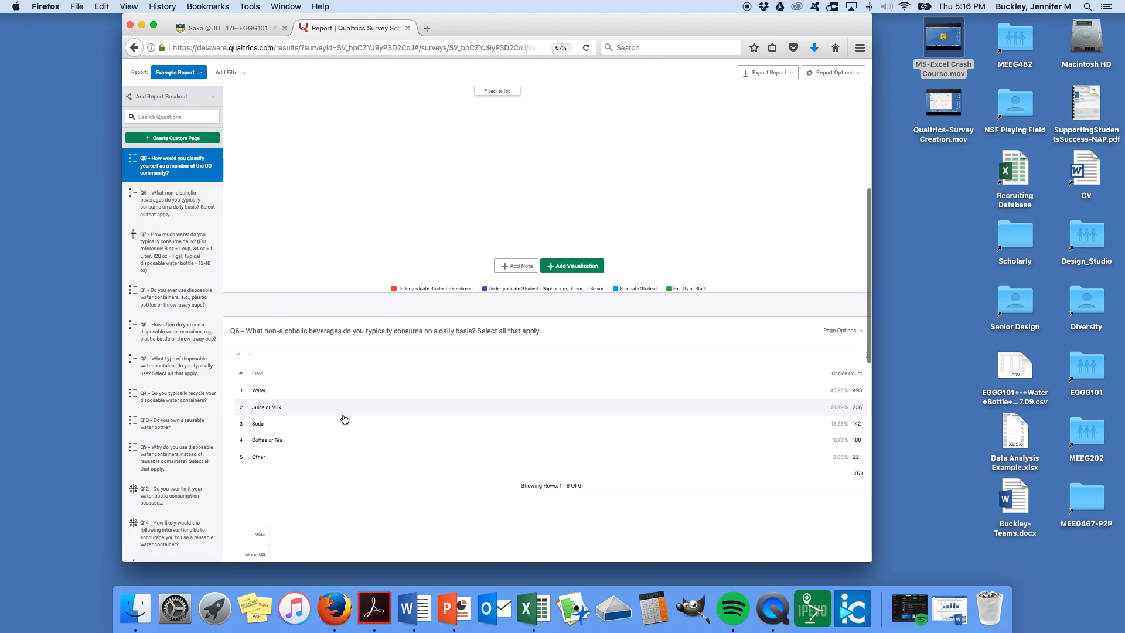
pyautogui.scroll(2, 343, 418)
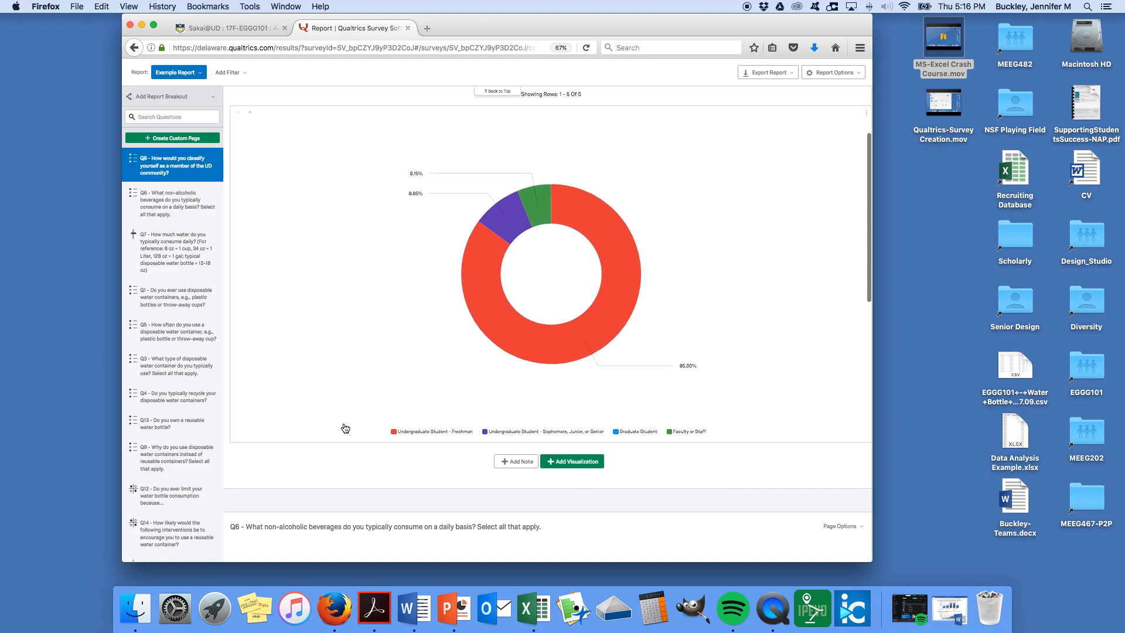
# Step: Switch to the A3 - Example Report document in Word and review its charts through the Figure 4 radial plot
pyautogui.click(949, 609)
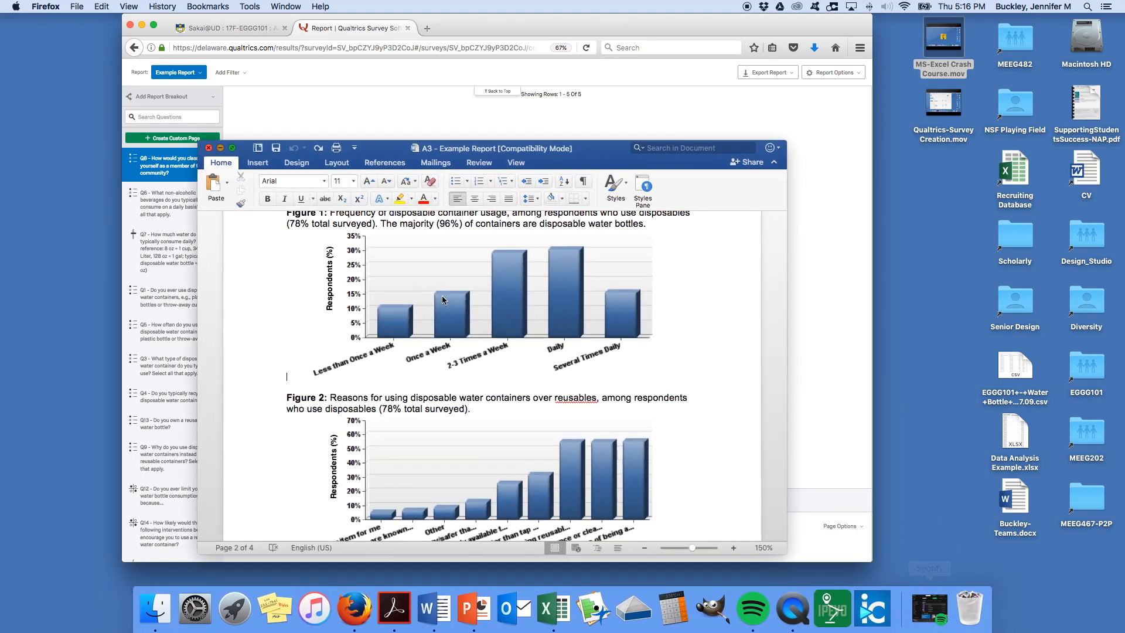
pyautogui.scroll(-5, 463, 432)
pyautogui.scroll(-5, 469, 435)
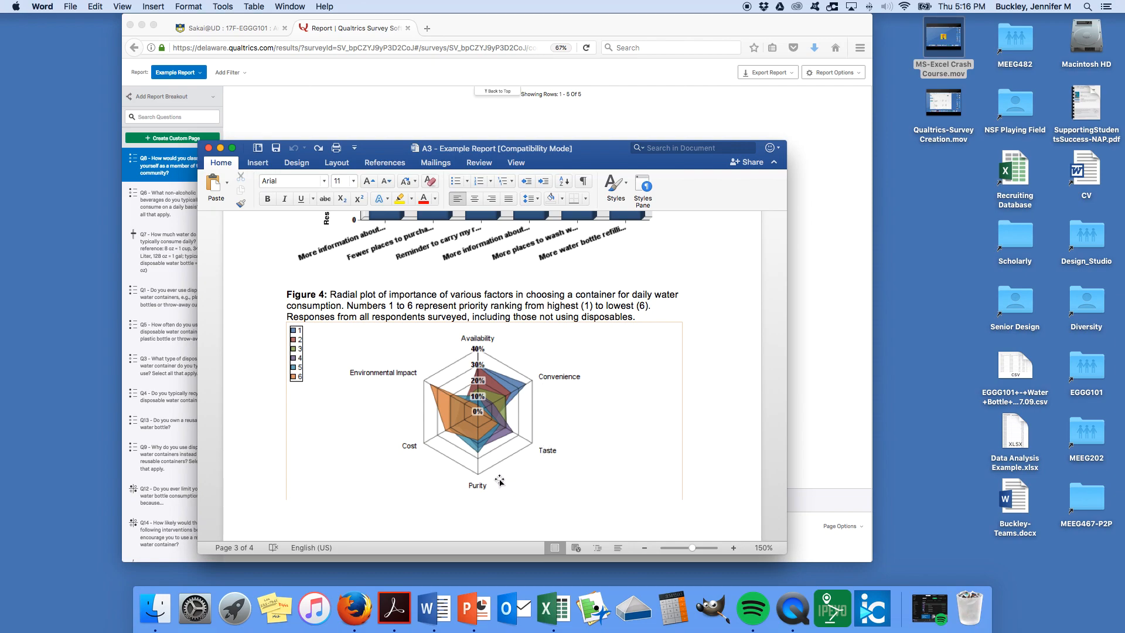
pyautogui.scroll(-3, 592, 411)
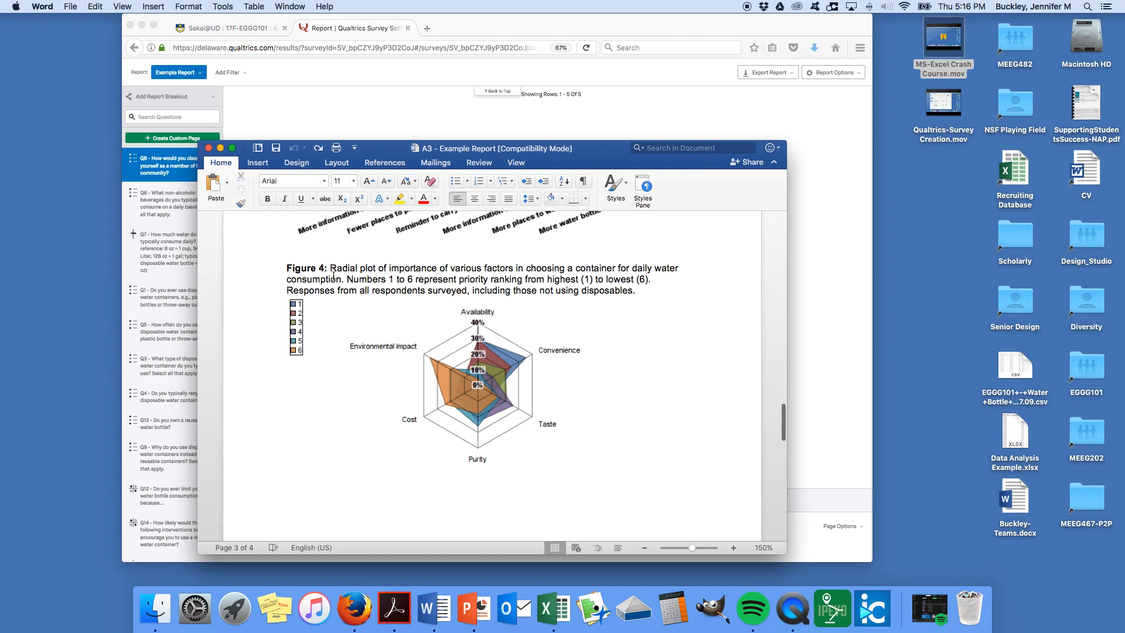
# Step: Minimize the example report, return to the Qualtrics report in Firefox, and review the result tables down to the Q10 ranking question
pyautogui.click(220, 149)
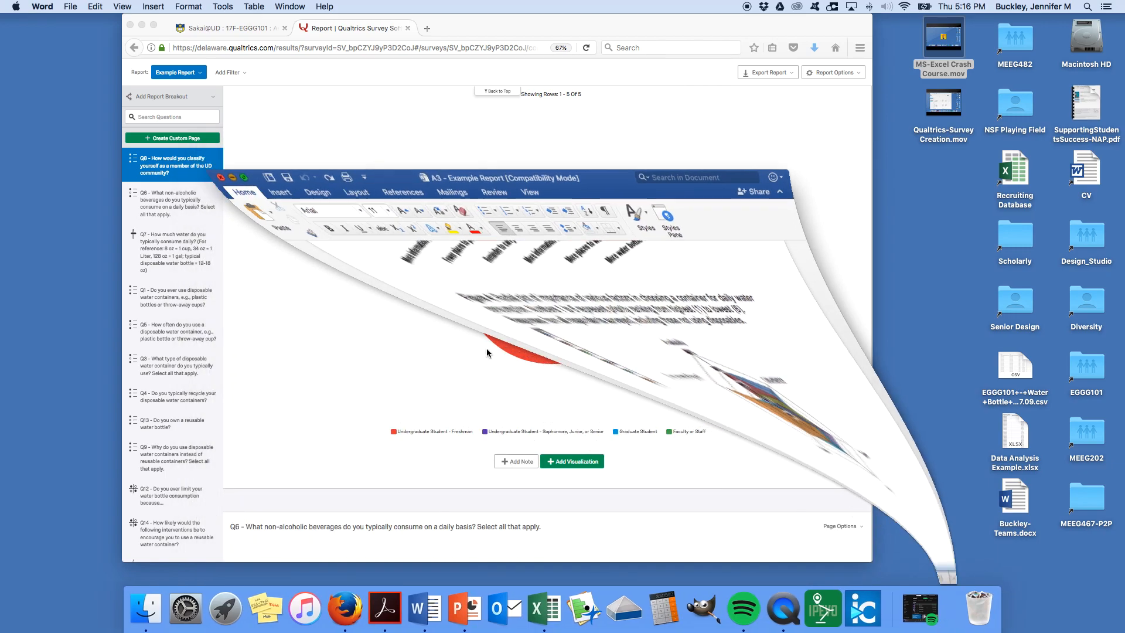
pyautogui.scroll(-15, 434, 413)
pyautogui.scroll(-10, 434, 417)
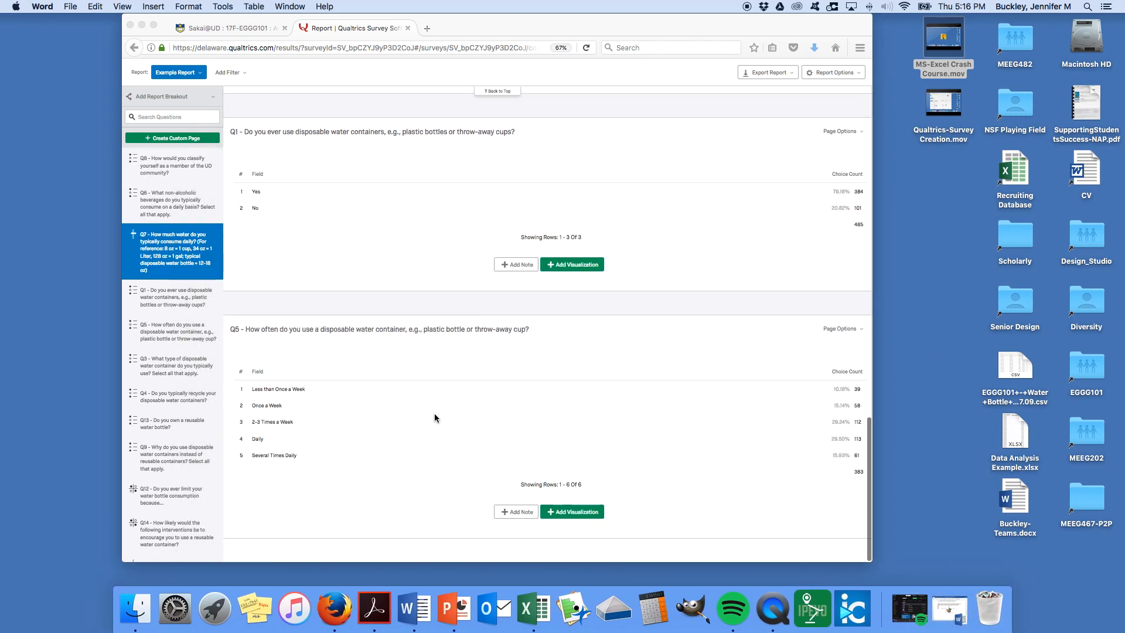
pyautogui.scroll(-10, 434, 423)
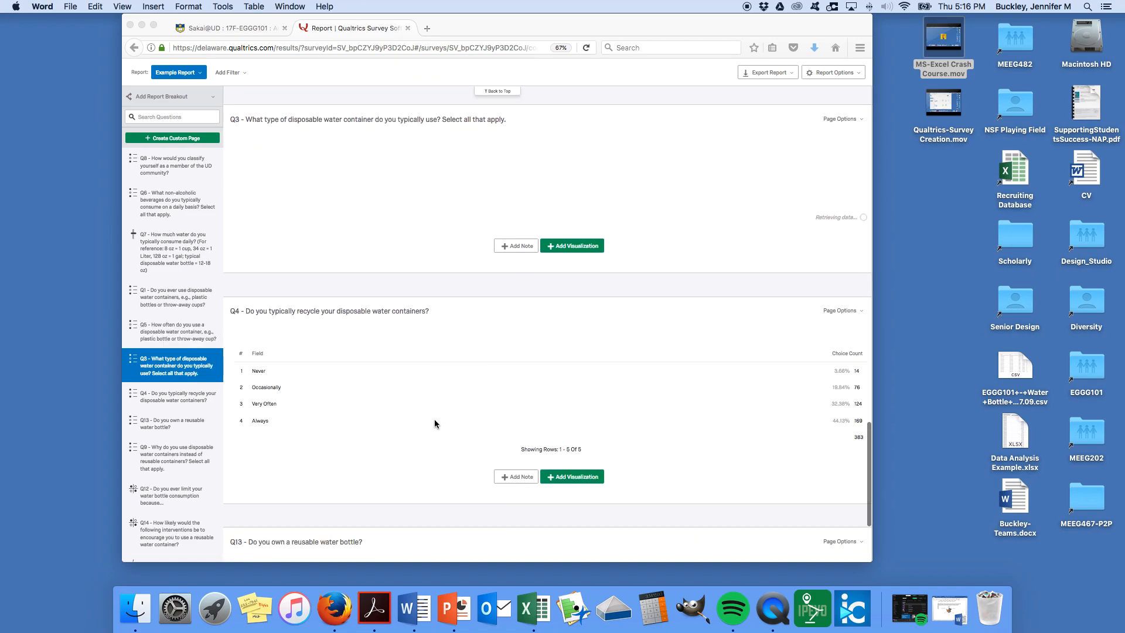
pyautogui.scroll(-8, 435, 423)
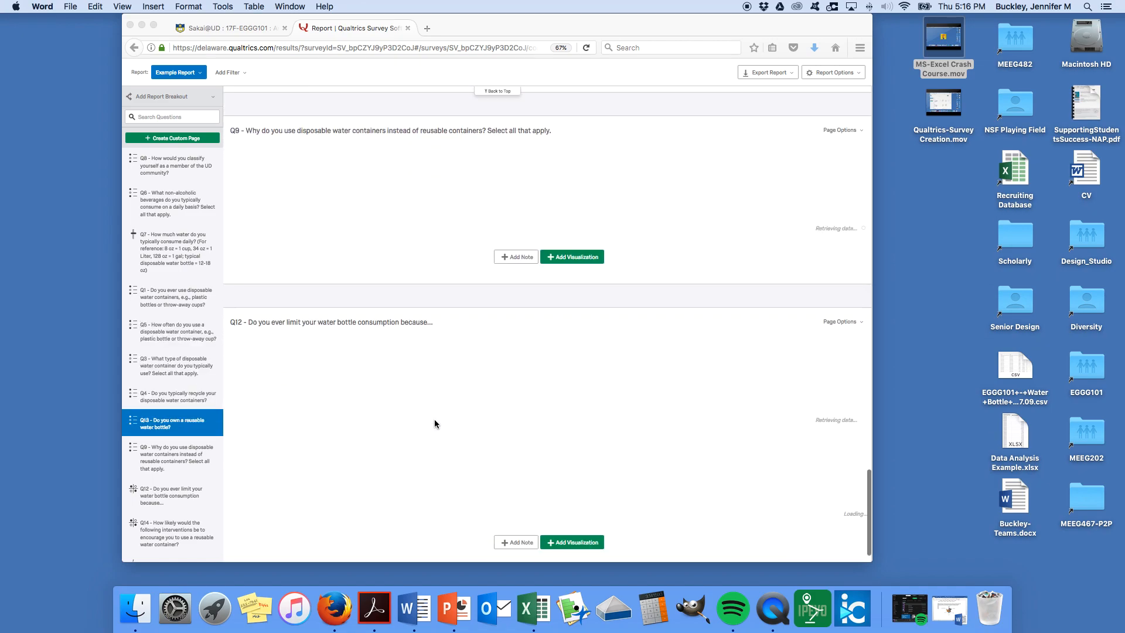
pyautogui.scroll(-5, 434, 423)
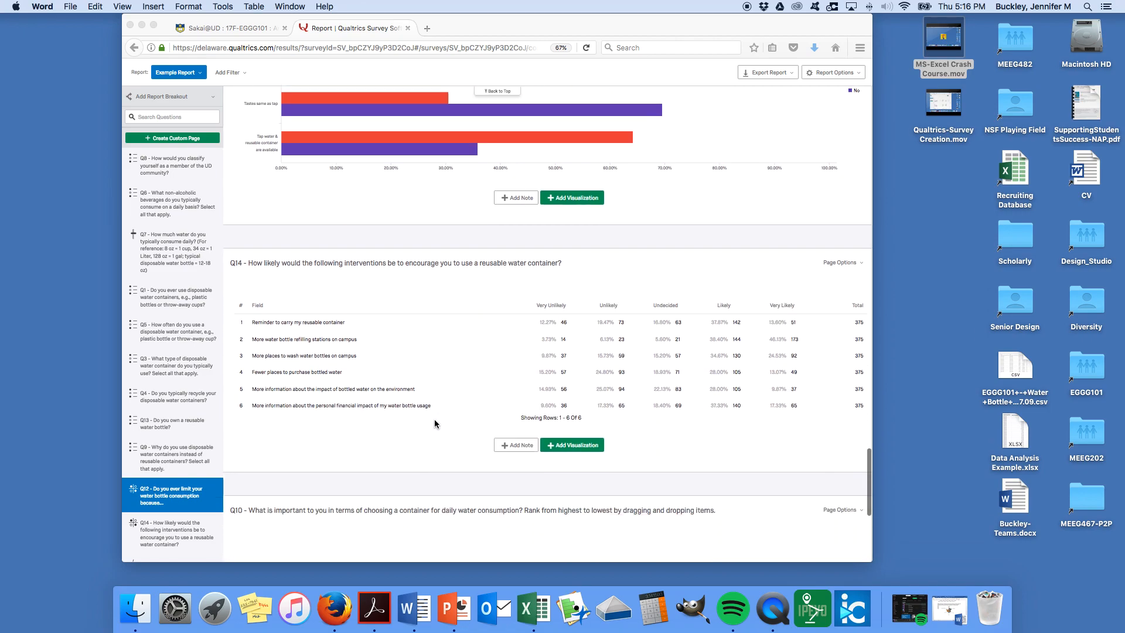
pyautogui.scroll(-5, 352, 422)
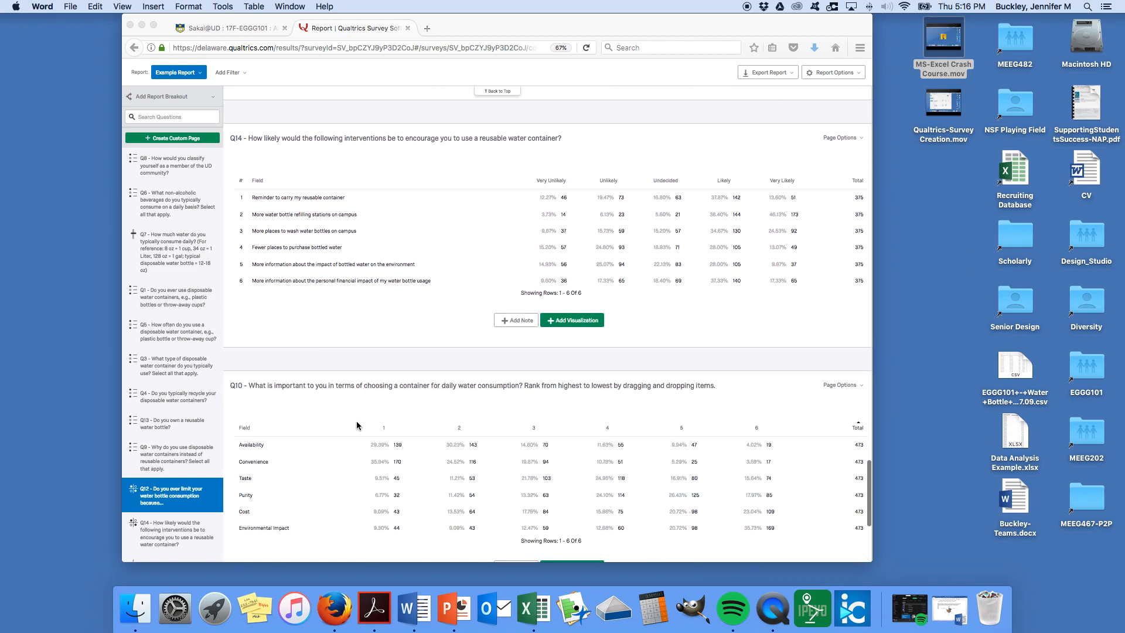
pyautogui.click(383, 495)
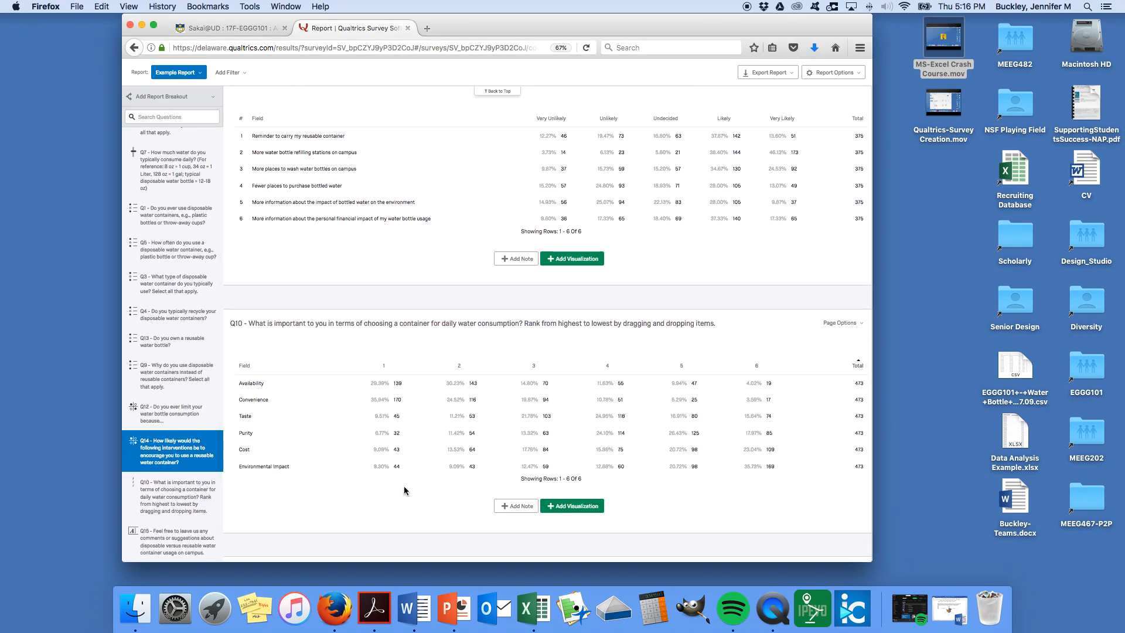
# Step: Add a bar chart visualization to the Q10 container-choice ranking question and enlarge the browser window to inspect its bars
pyautogui.click(573, 508)
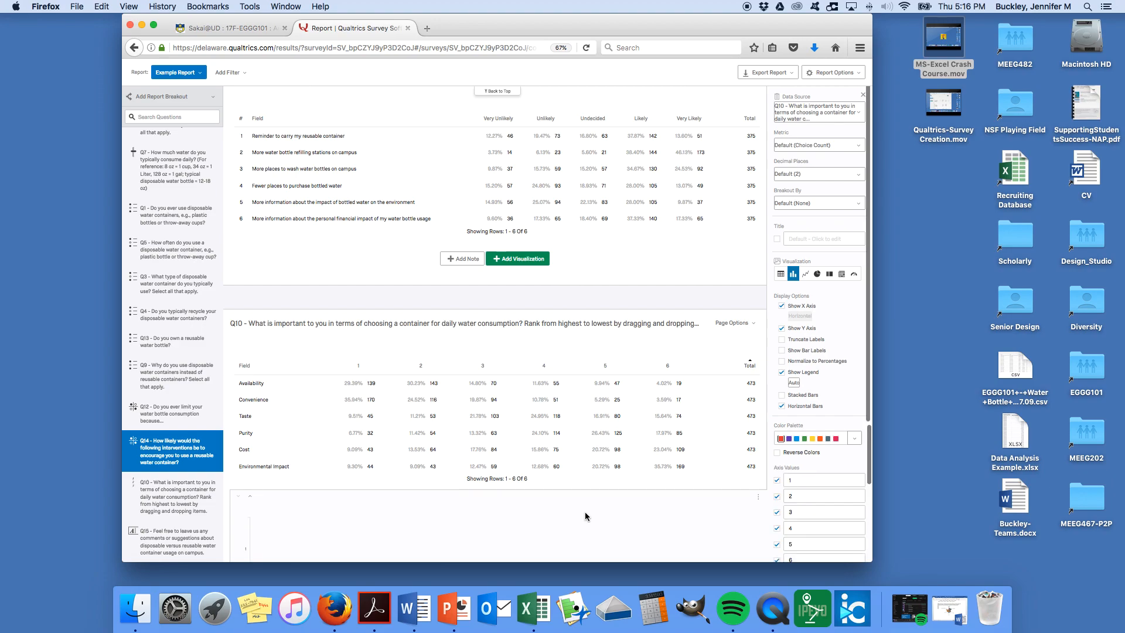
pyautogui.scroll(-3, 585, 516)
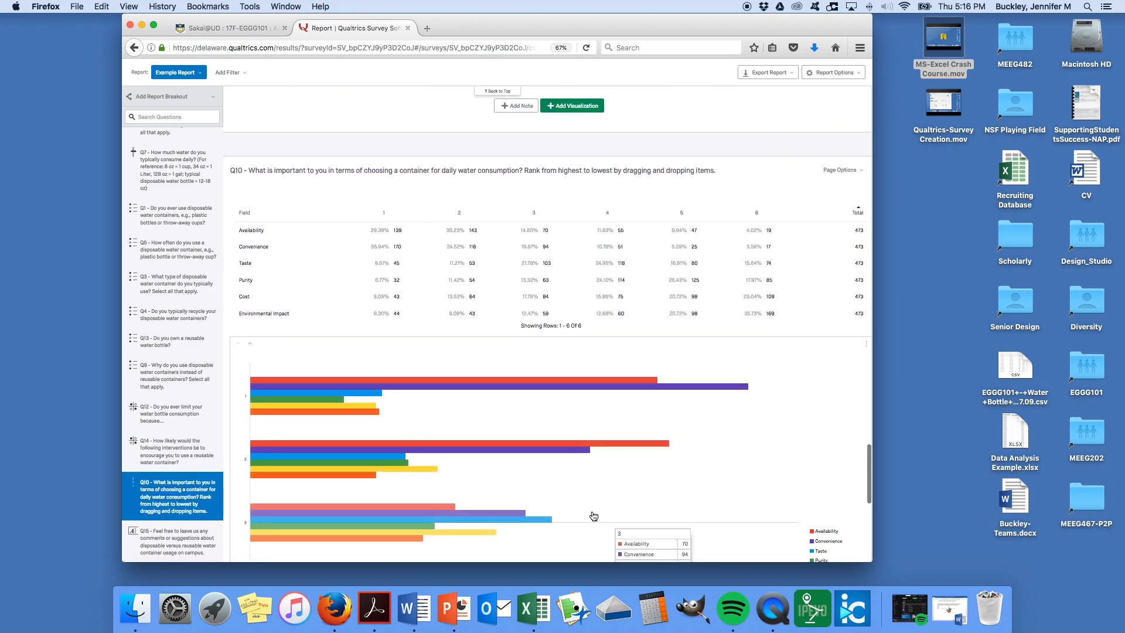
pyautogui.moveTo(877, 565); pyautogui.dragTo(890, 587)
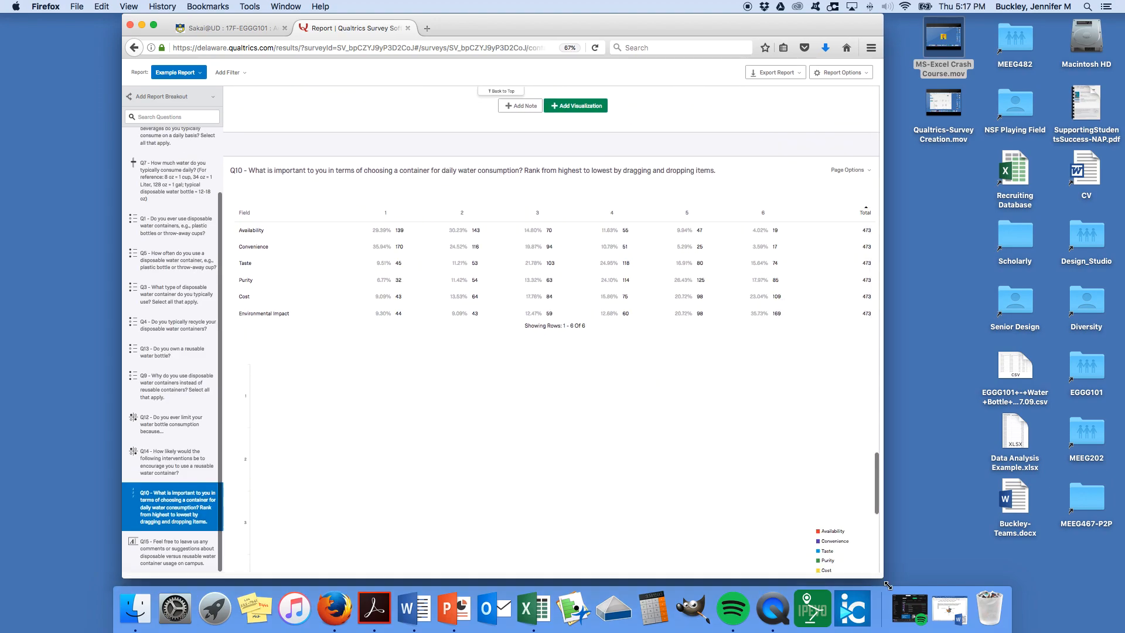
pyautogui.moveTo(885, 507)
pyautogui.mouseDown()
pyautogui.moveTo(886, 528)
pyautogui.moveTo(886, 502)
pyautogui.mouseUp()
pyautogui.moveTo(679, 405)
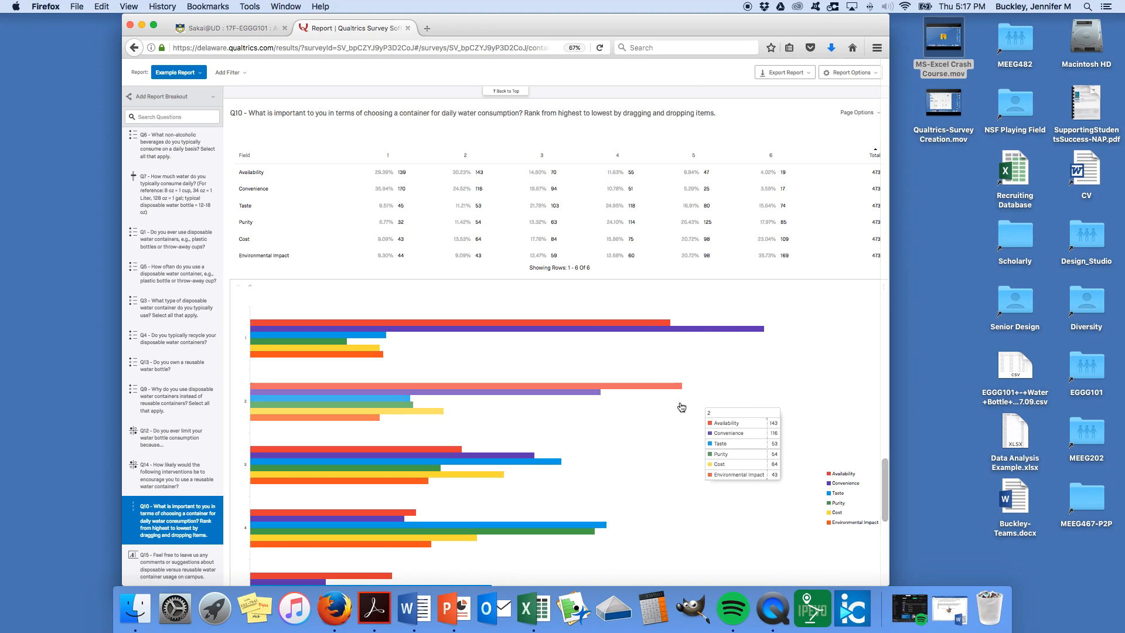
# Step: Try the breakdown bar, statistics table and gauge chart types for the Q10 visualization
pyautogui.click(685, 451)
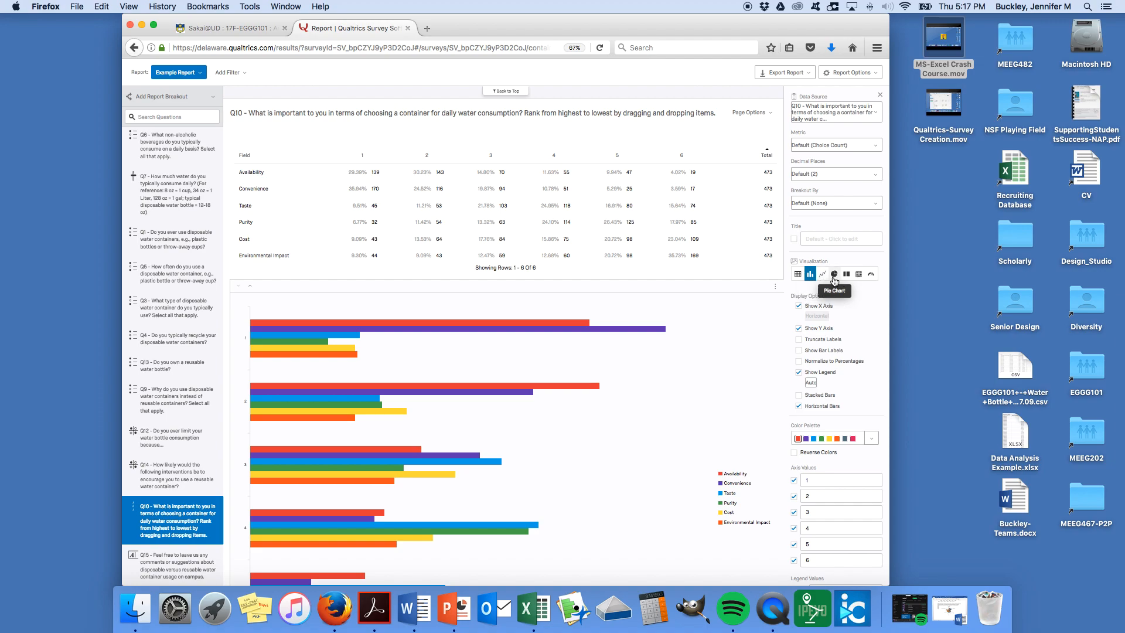
pyautogui.click(846, 275)
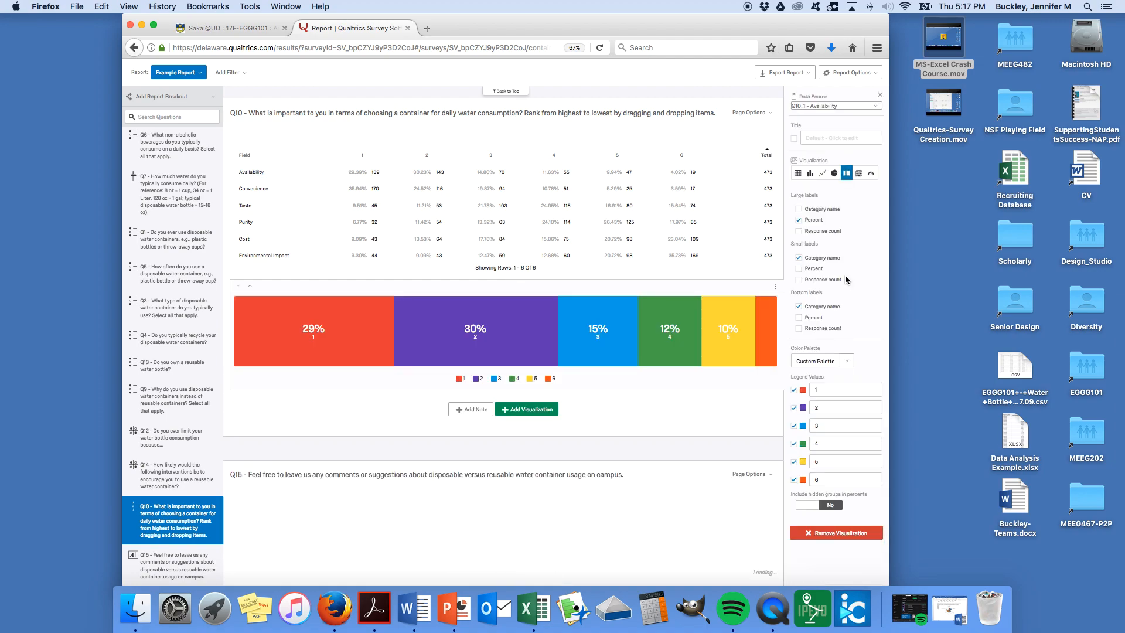
pyautogui.click(859, 175)
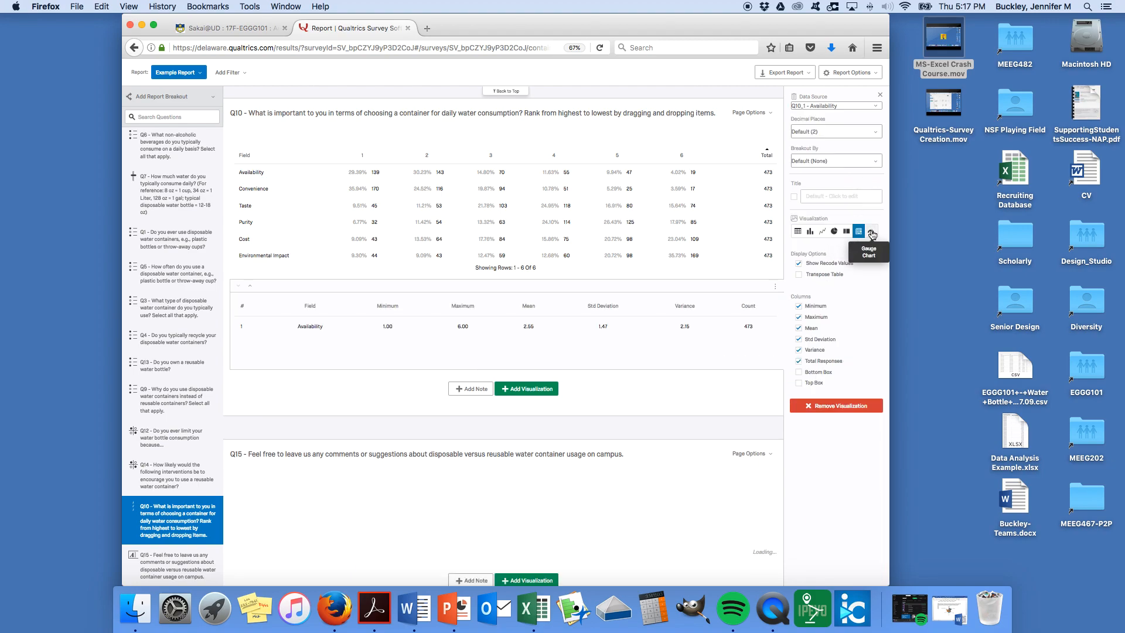
pyautogui.click(871, 232)
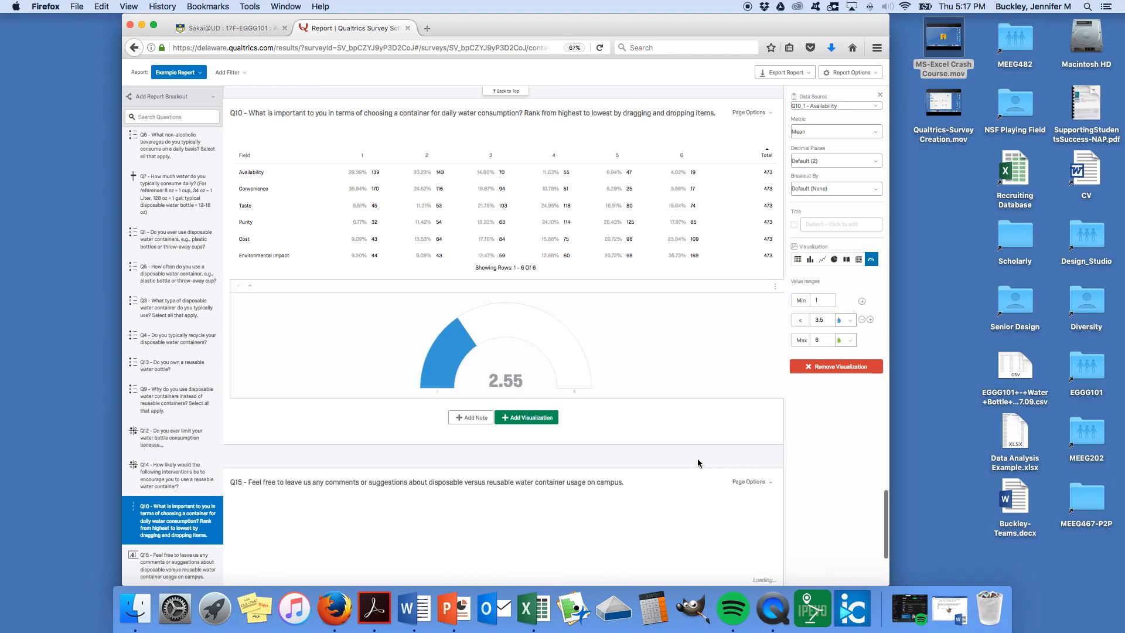
# Step: Look over the Q10 gauge chart and the Q15 comments, and remove the gauge visualization from Q10
pyautogui.scroll(-5, 696, 463)
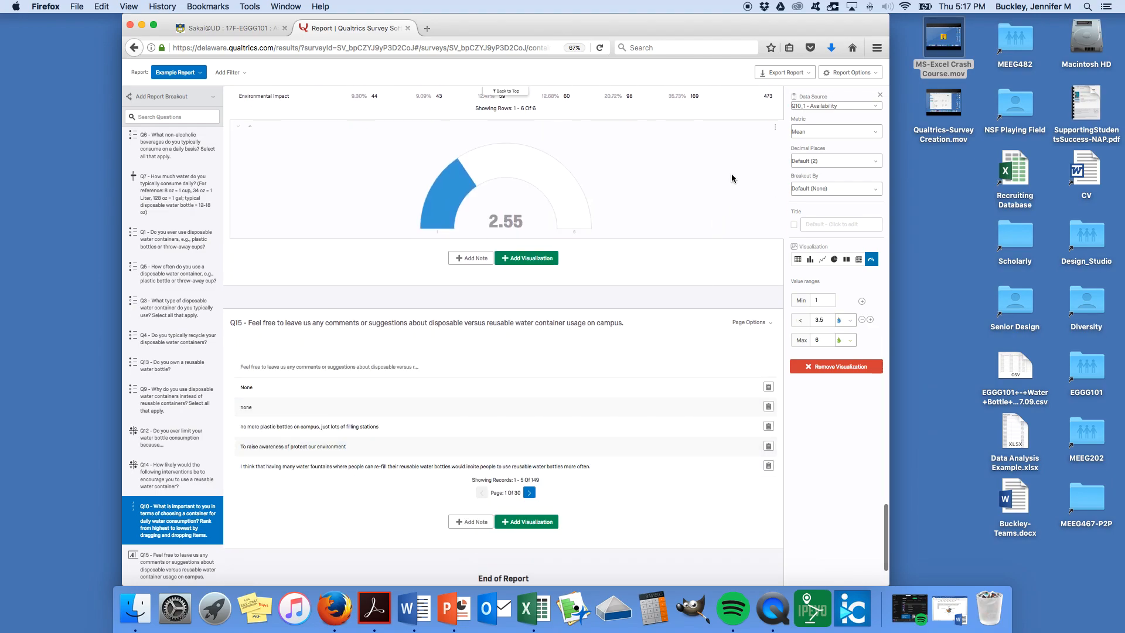
pyautogui.scroll(3, 721, 220)
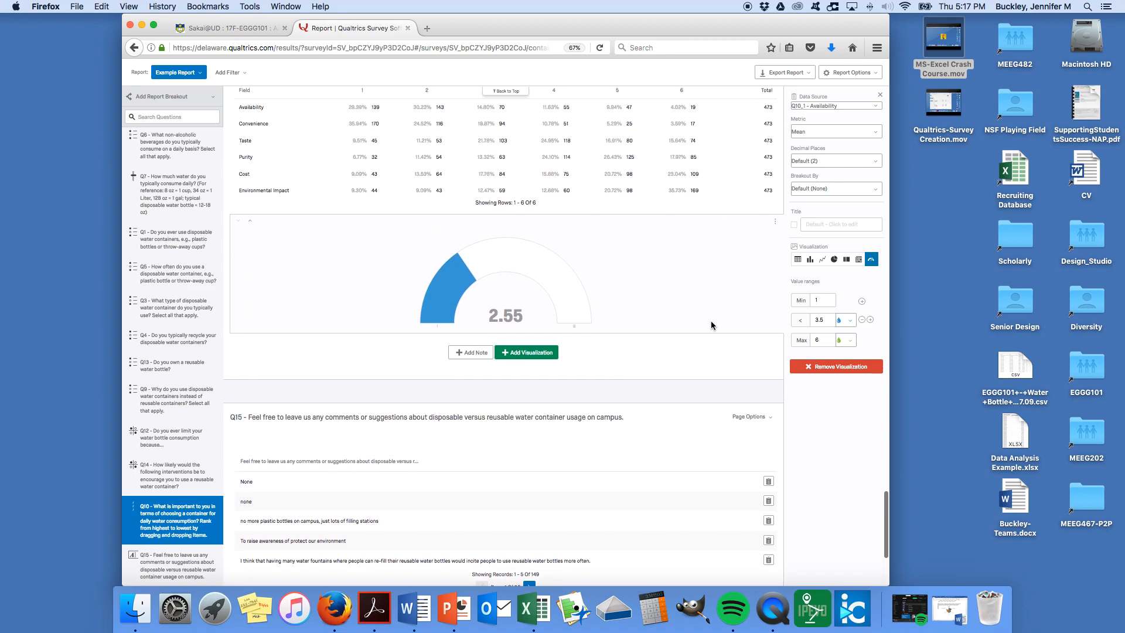
pyautogui.scroll(1, 697, 302)
pyautogui.click(774, 234)
pyautogui.click(745, 245)
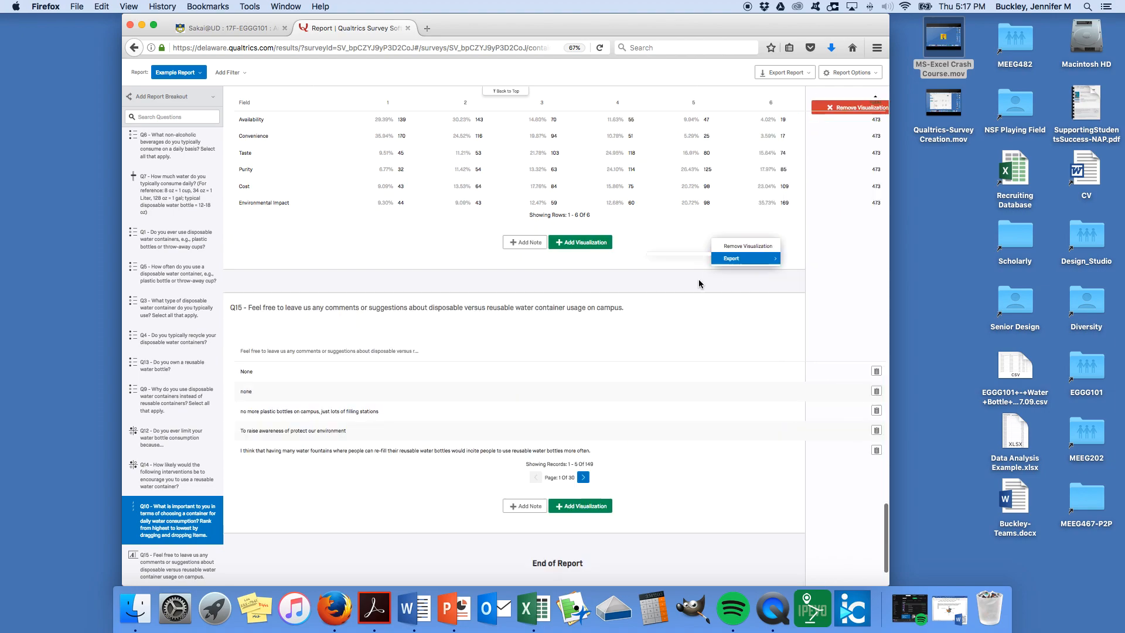
# Step: Review the report from the Q10 ranking table back through the Q6 bar chart to the Q8 table and ring chart
pyautogui.scroll(7, 732, 316)
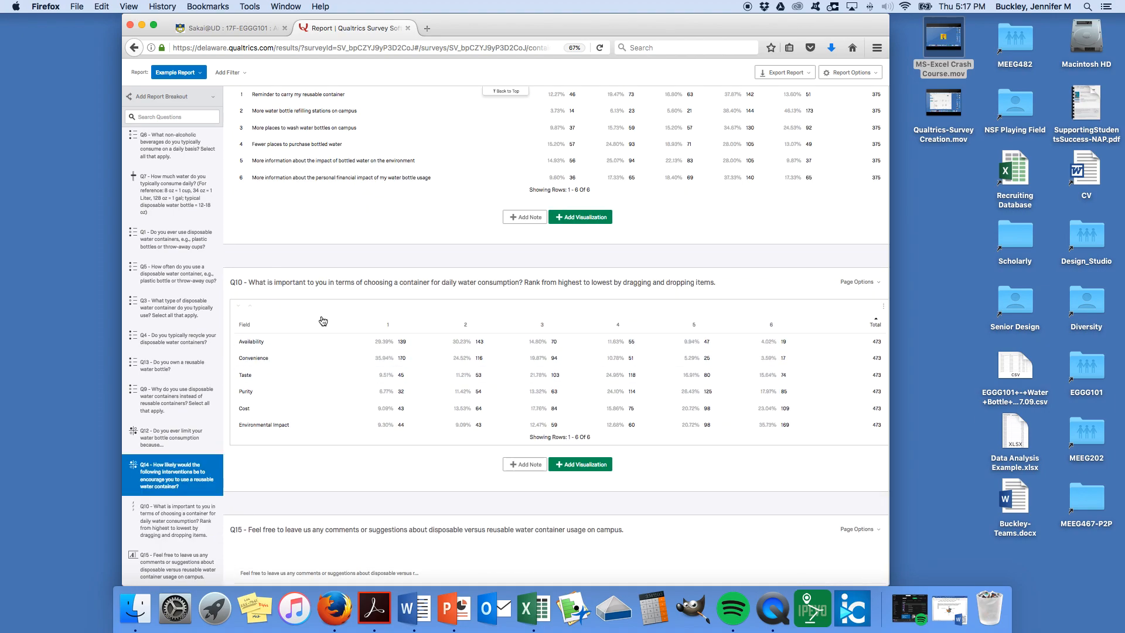
pyautogui.scroll(7, 338, 446)
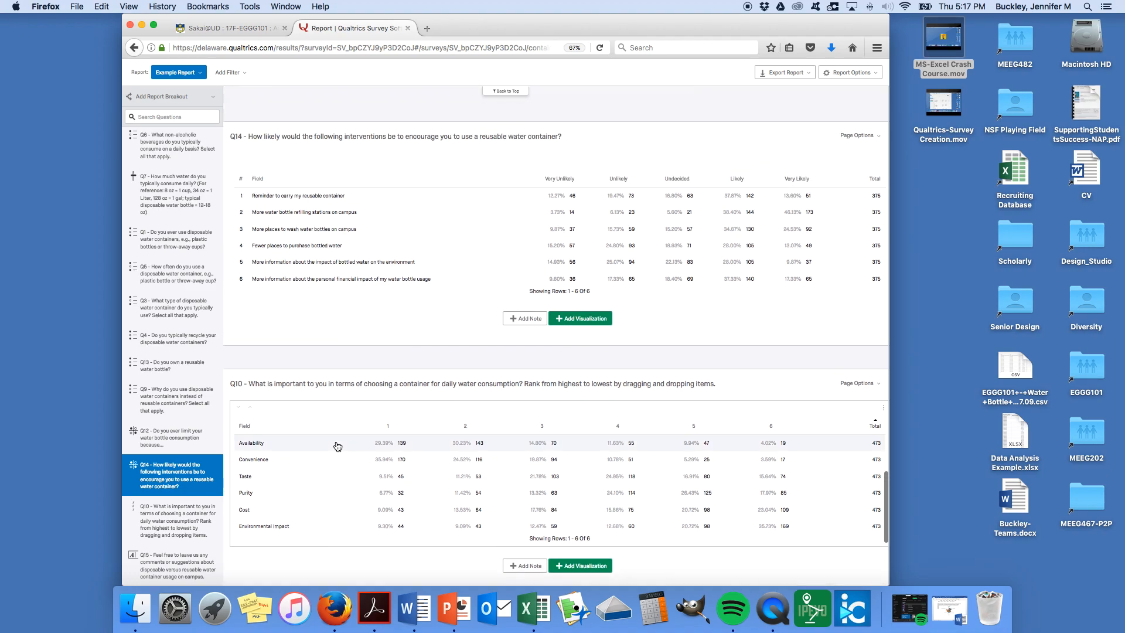
pyautogui.scroll(10, 336, 445)
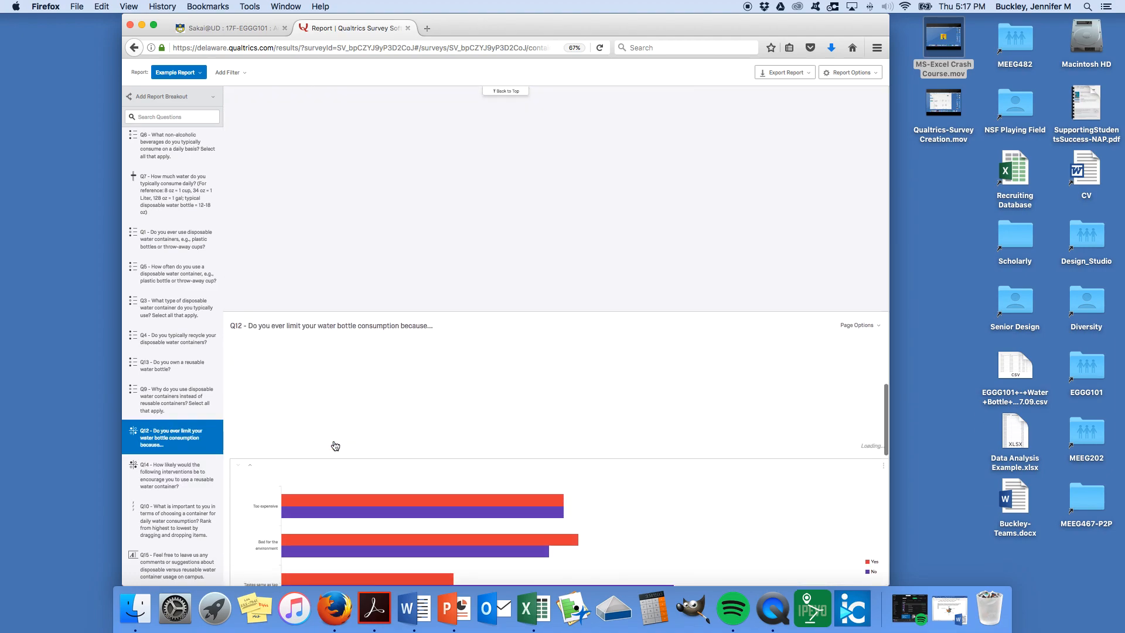
pyautogui.scroll(12, 343, 444)
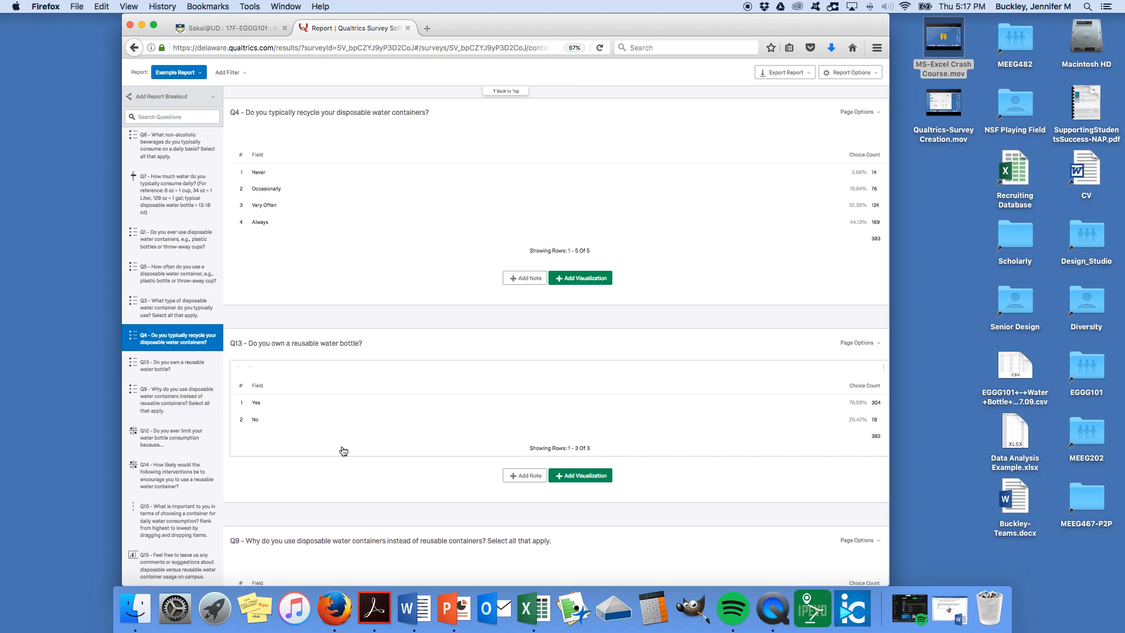
pyautogui.scroll(5, 343, 450)
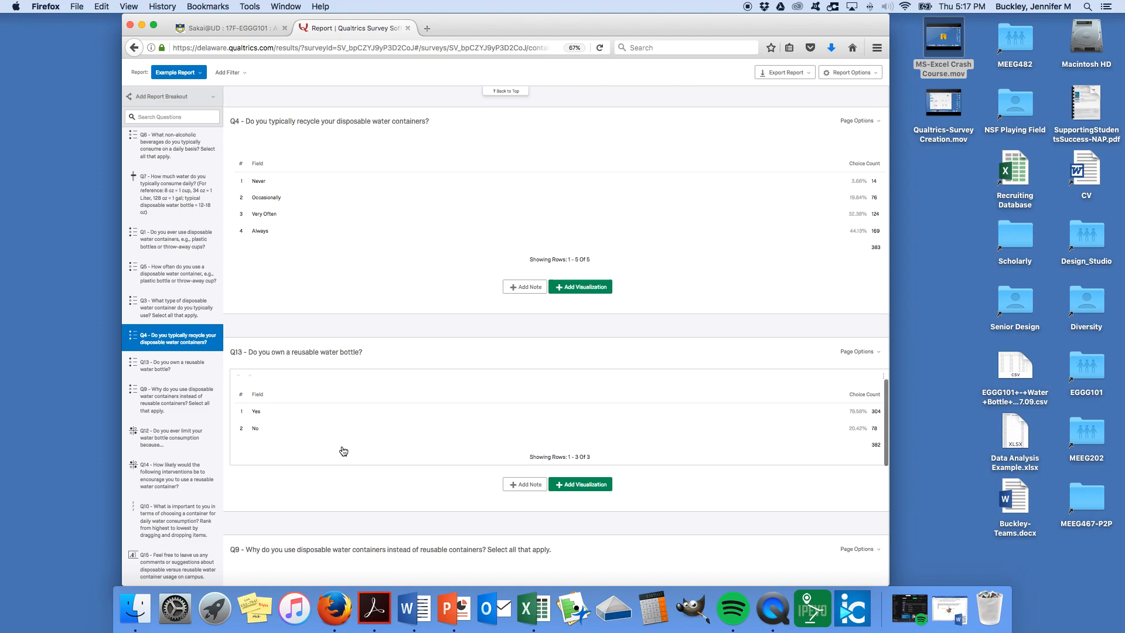
pyautogui.scroll(8, 343, 451)
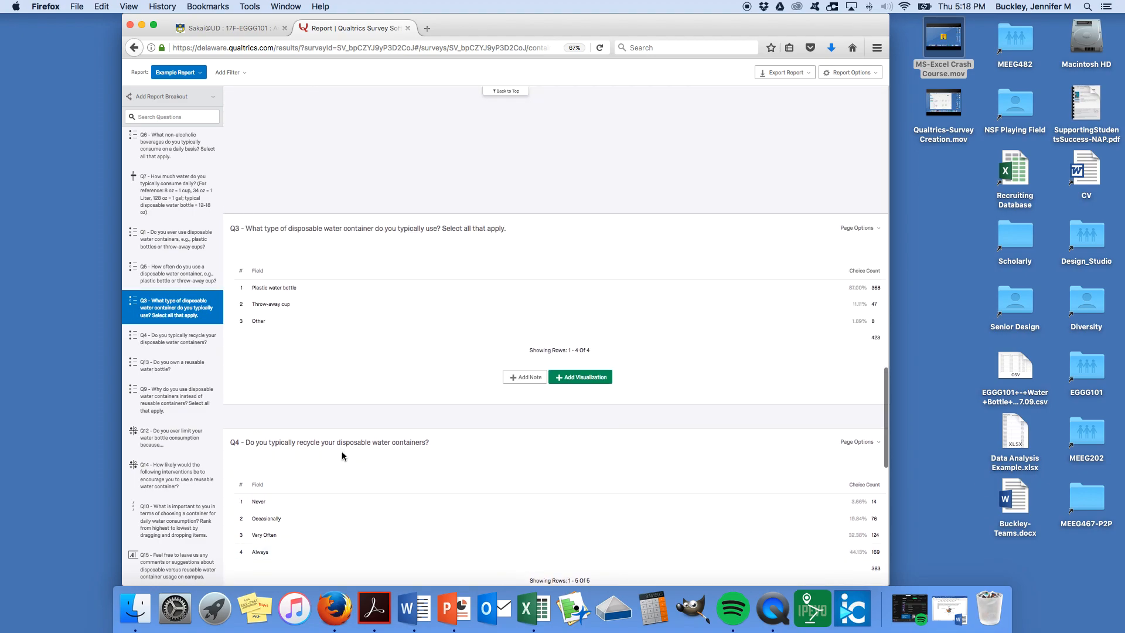
pyautogui.scroll(10, 345, 458)
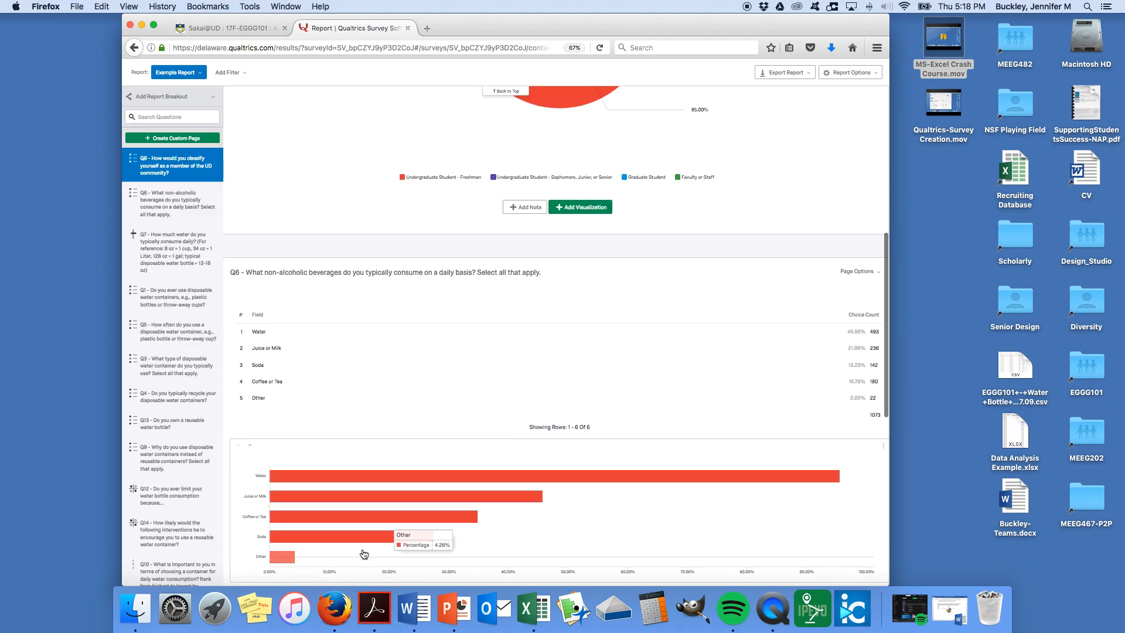
pyautogui.scroll(2, 403, 544)
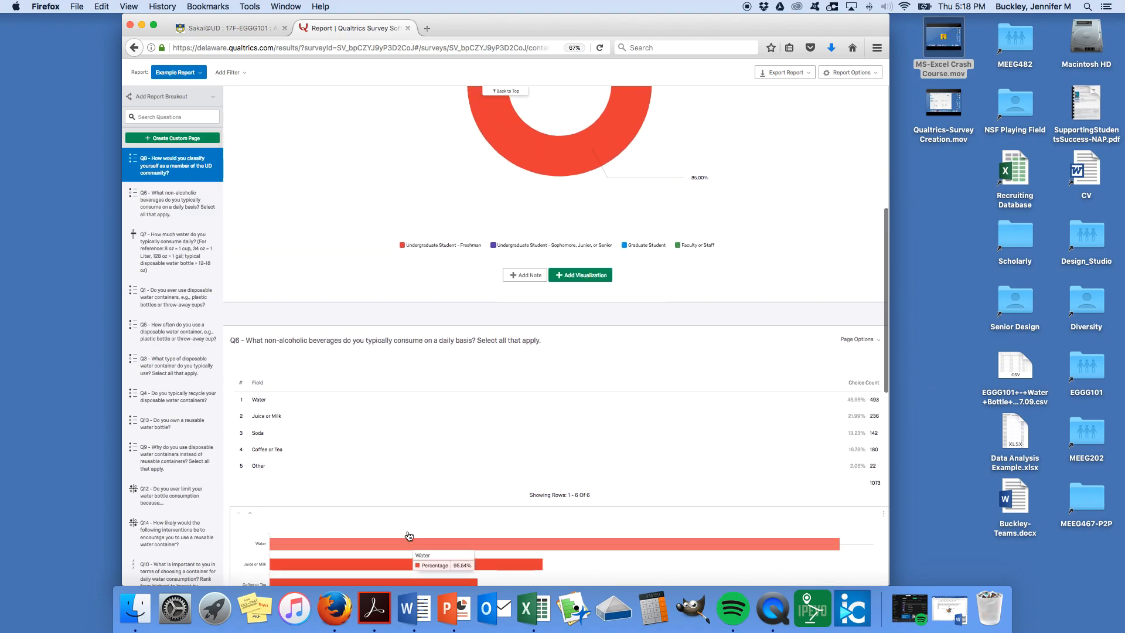
pyautogui.scroll(3, 462, 448)
pyautogui.scroll(1, 464, 449)
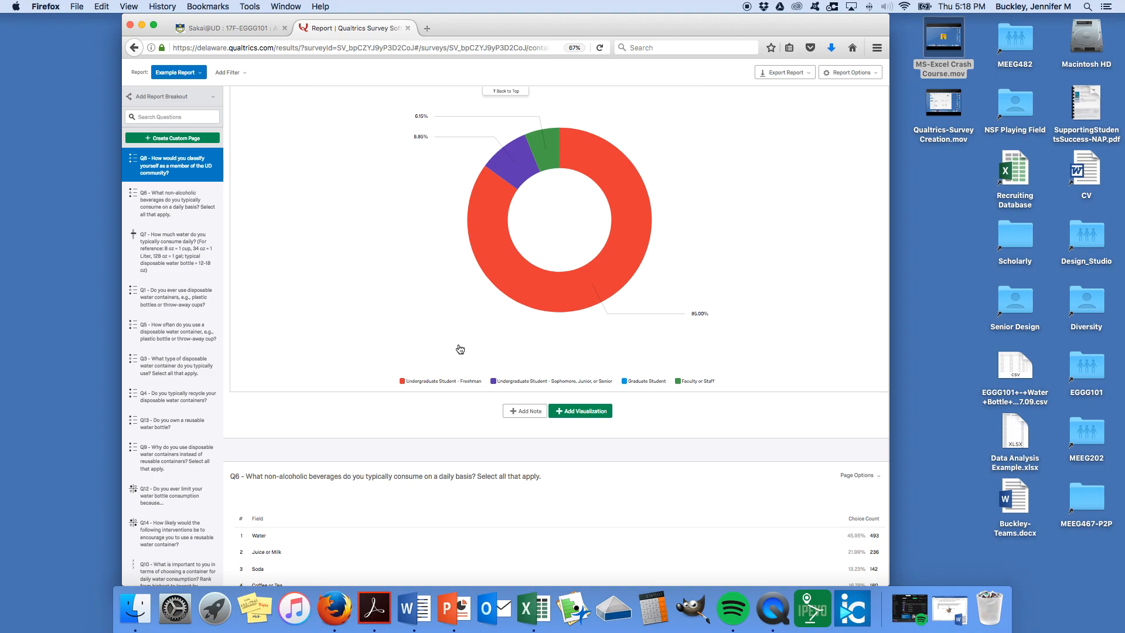
pyautogui.scroll(3, 459, 350)
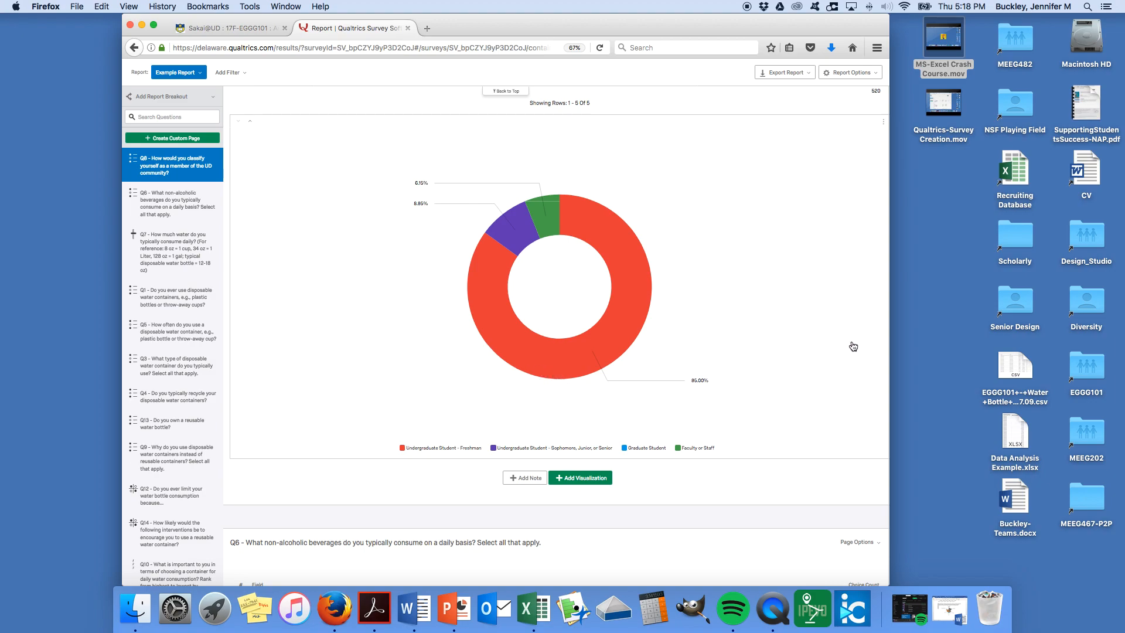
pyautogui.scroll(4, 785, 394)
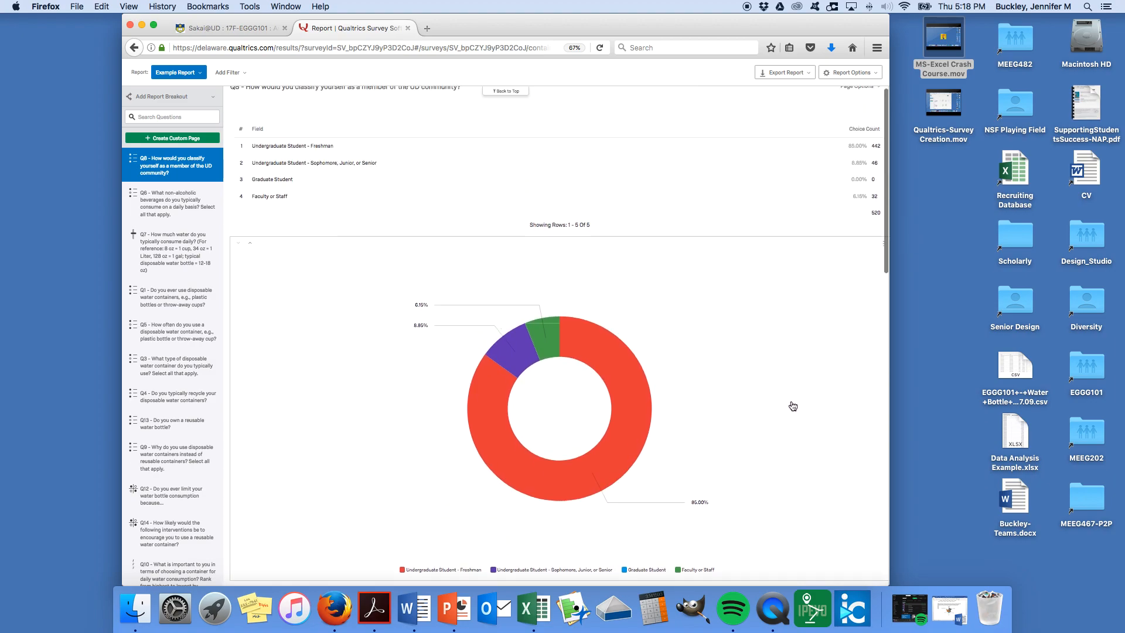